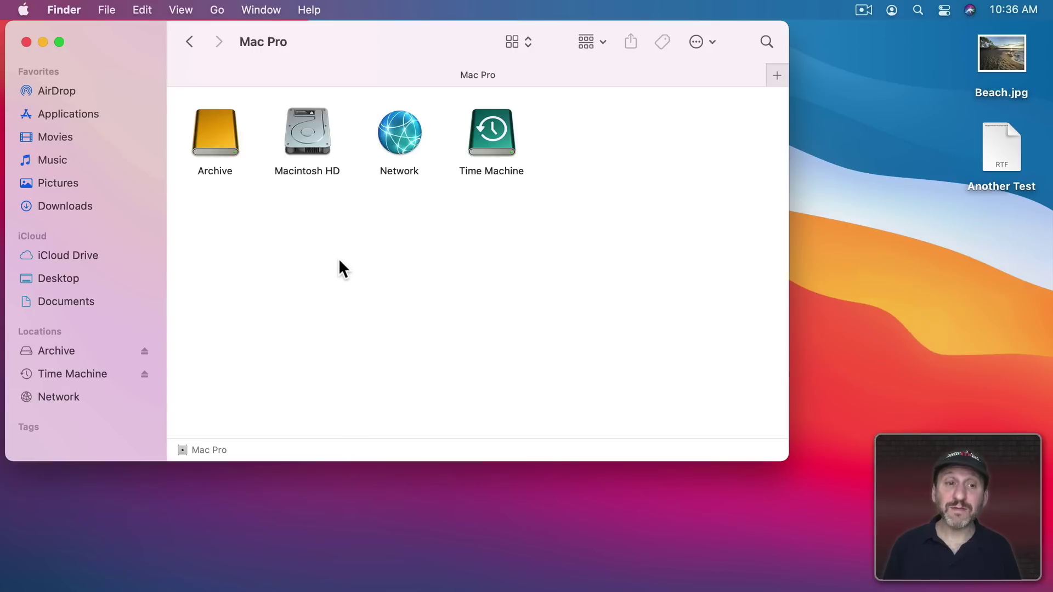
Step: Navigate from Macintosh HD through Users into the user's home folder
{"action": "double_click", "coordinate": [306, 129]}
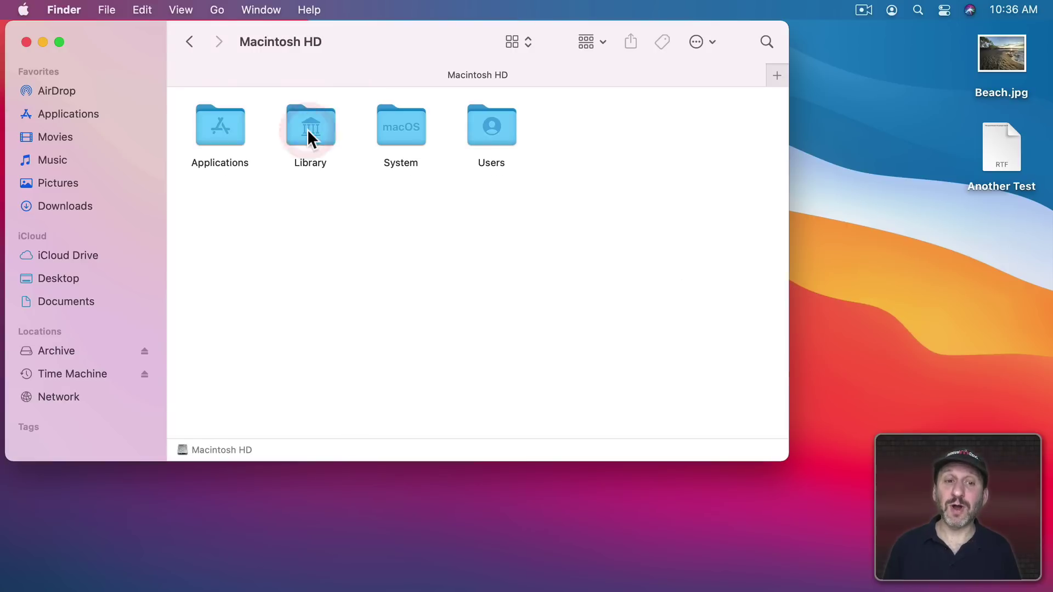
{"action": "double_click", "coordinate": [496, 127]}
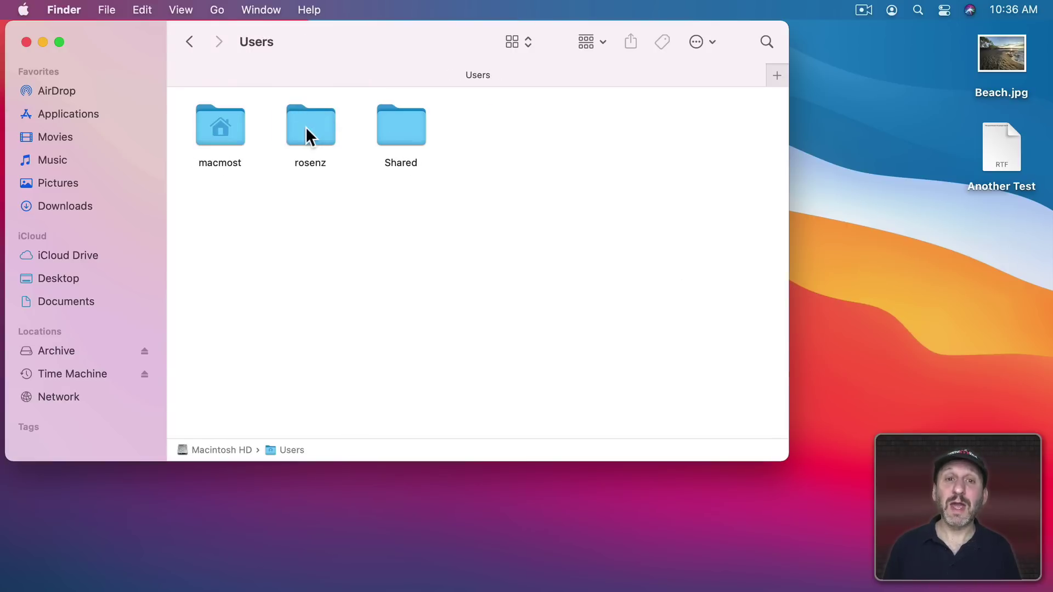
{"action": "double_click", "coordinate": [210, 129]}
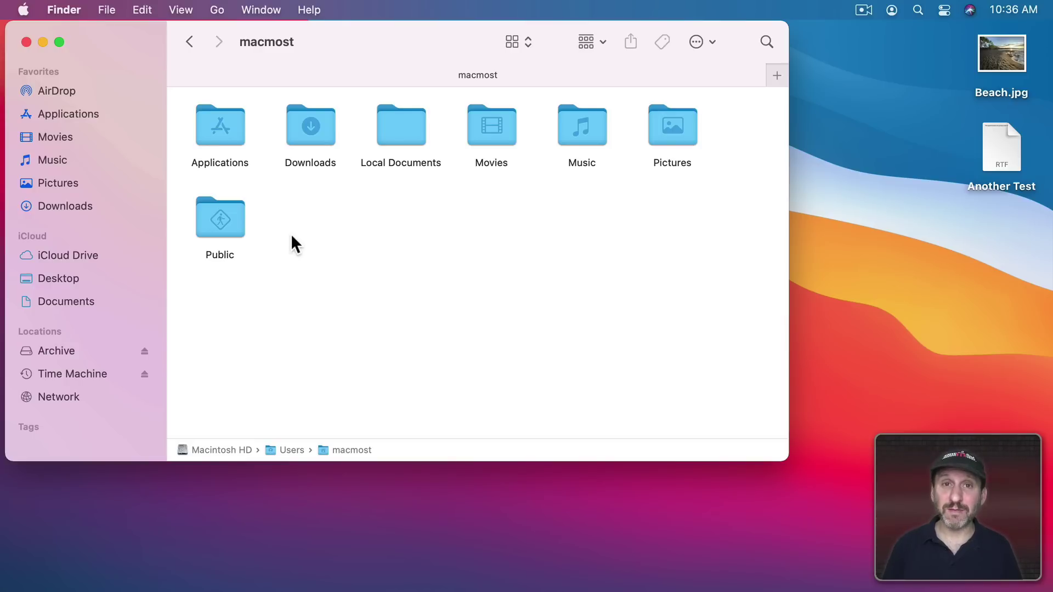
Step: Show iCloud Drive's contents and select its Documents and Desktop folders
{"action": "left_click", "coordinate": [47, 262]}
{"action": "left_click", "coordinate": [226, 152]}
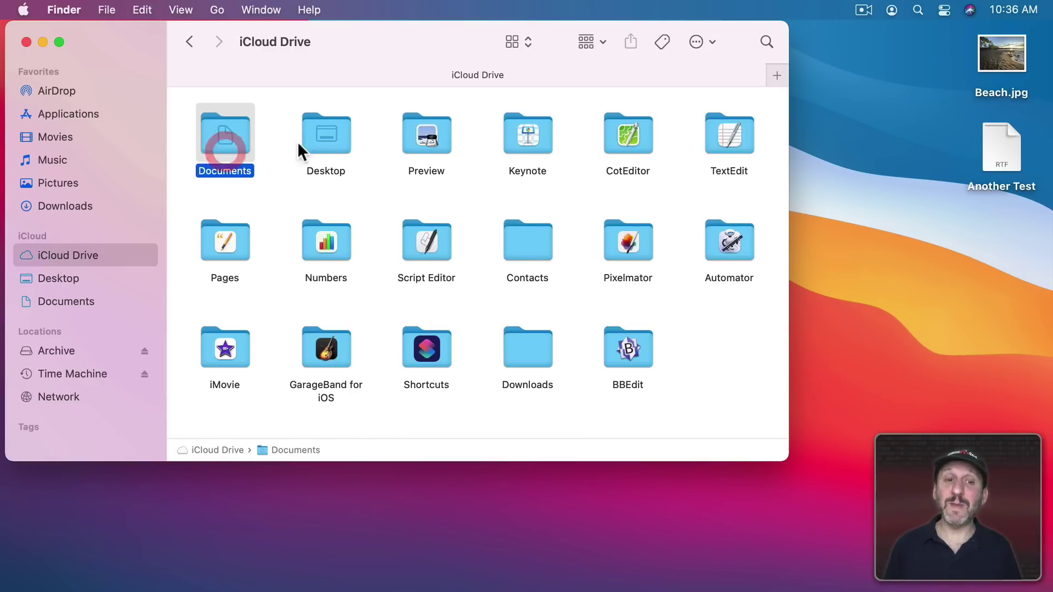
{"action": "left_click", "coordinate": [312, 142]}
Step: Review which apps store documents in iCloud Drive under Apple ID settings, then close System Preferences
{"action": "left_click", "coordinate": [23, 9]}
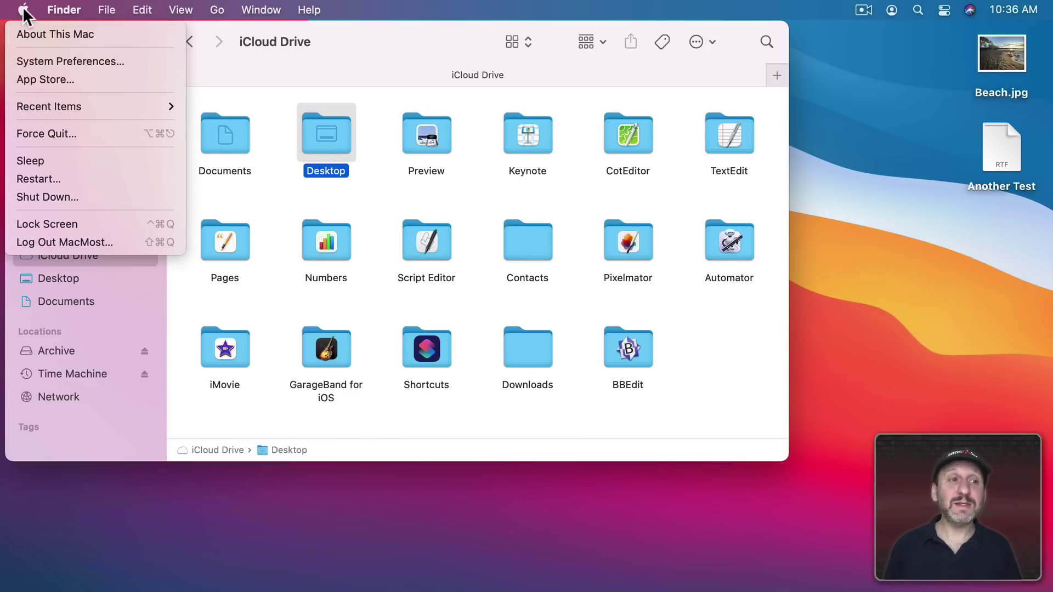
{"action": "left_click", "coordinate": [47, 58]}
{"action": "left_click", "coordinate": [688, 91]}
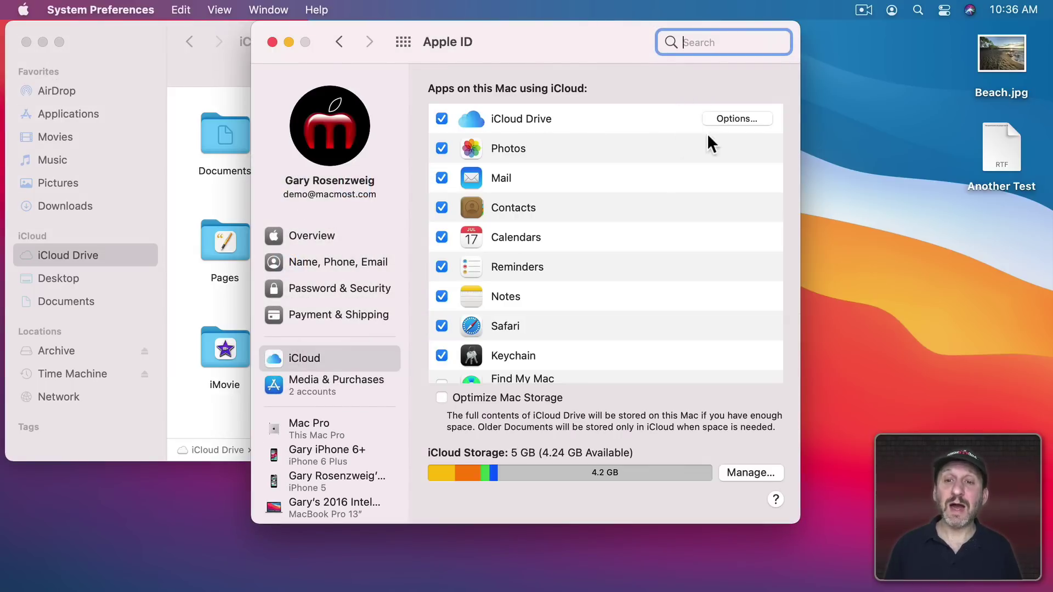
{"action": "left_click", "coordinate": [735, 118]}
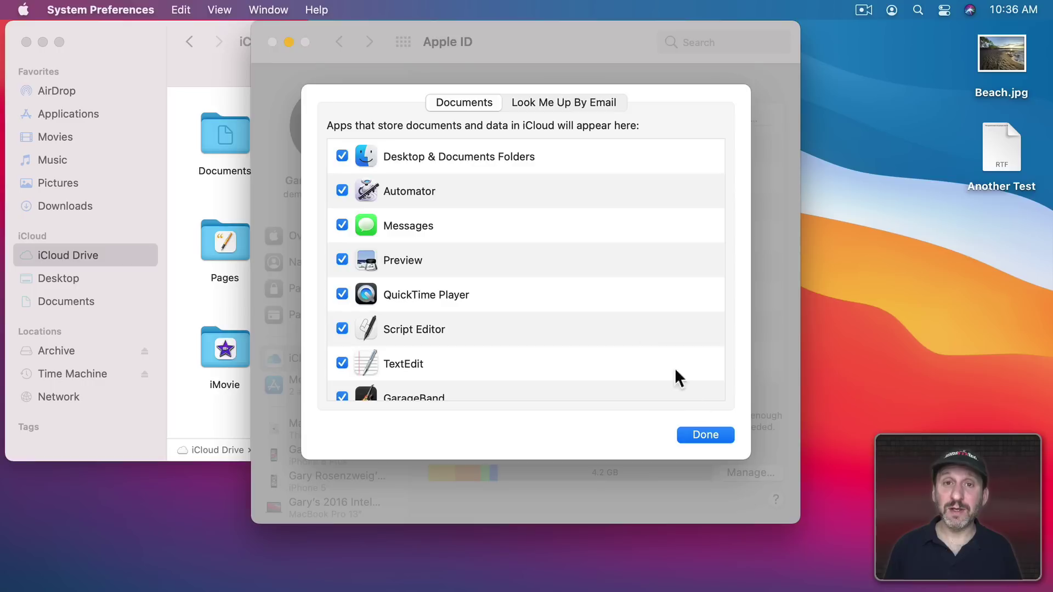
{"action": "left_click", "coordinate": [710, 437]}
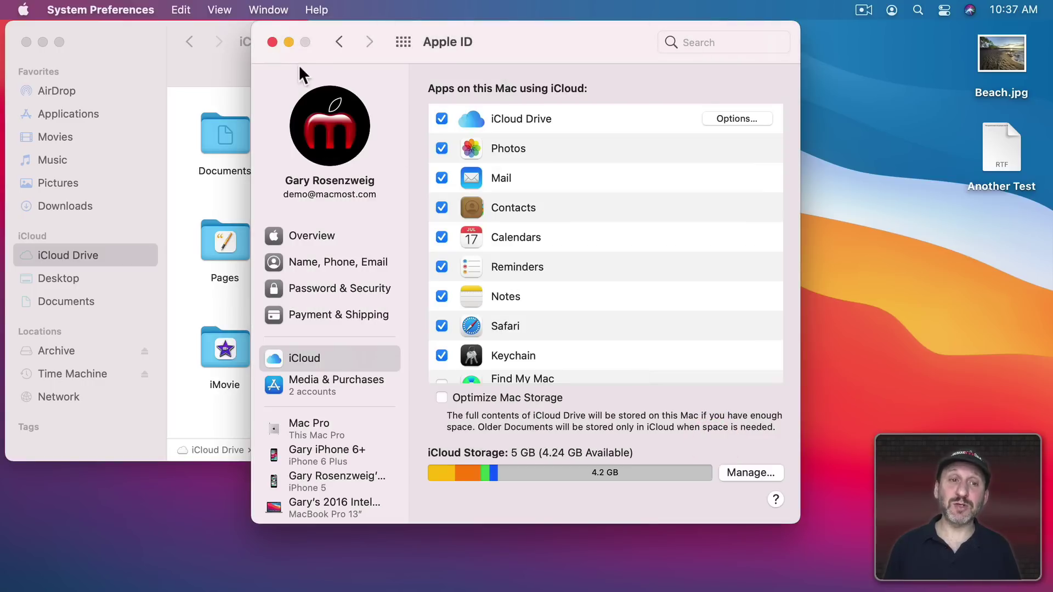
{"action": "left_click", "coordinate": [272, 42]}
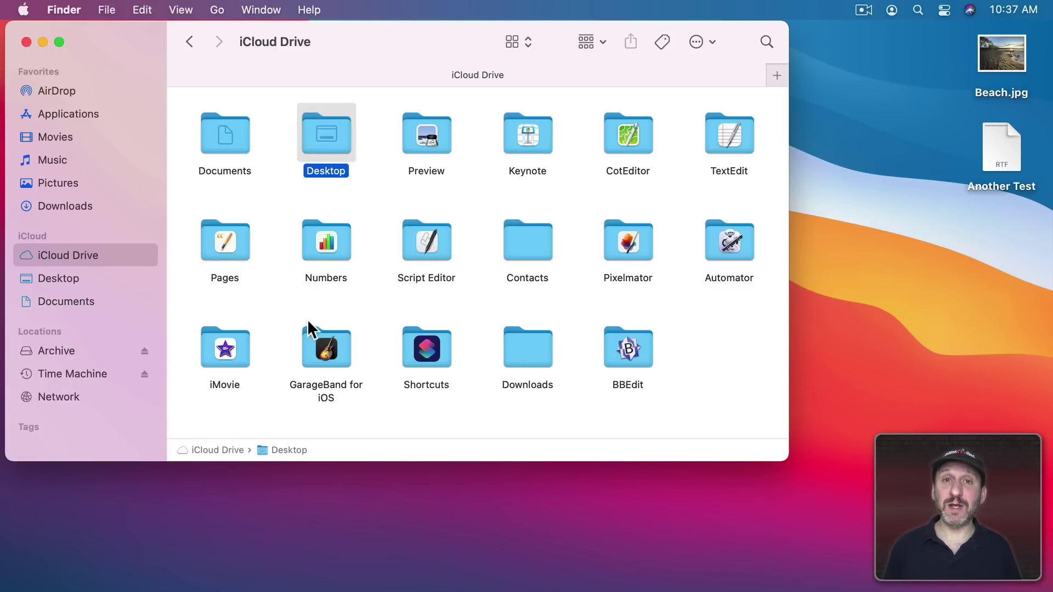
Step: Show the iCloud Drive Desktop folder's Another Test and Beach.jpg, repositioning the window slightly
{"action": "double_click", "coordinate": [329, 141]}
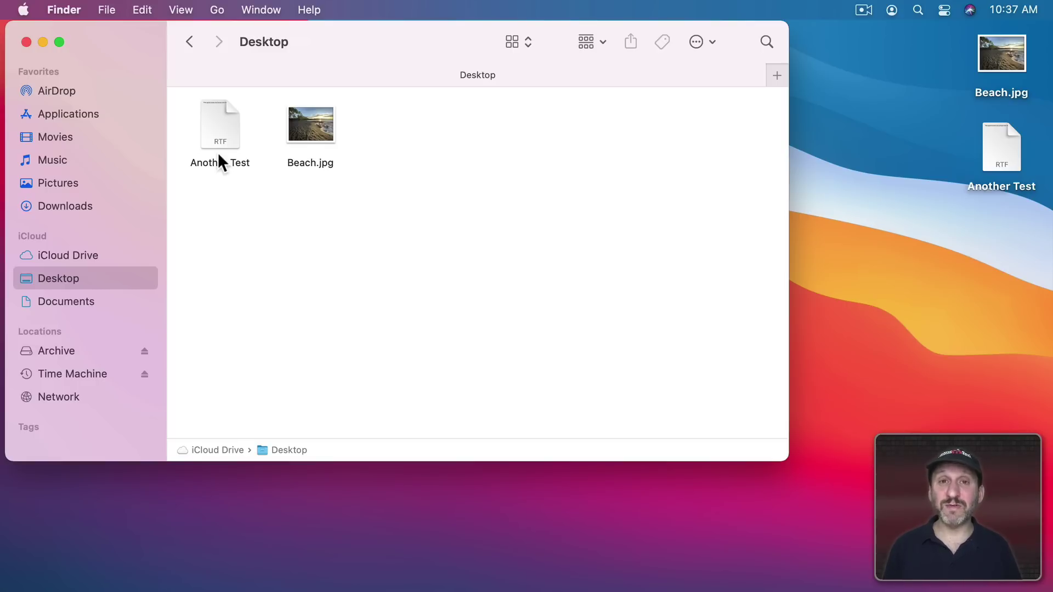
{"action": "mouse_move", "coordinate": [104, 40]}
{"action": "left_mouse_down"}
{"action": "mouse_move", "coordinate": [149, 52]}
{"action": "mouse_move", "coordinate": [97, 33]}
{"action": "left_mouse_up"}
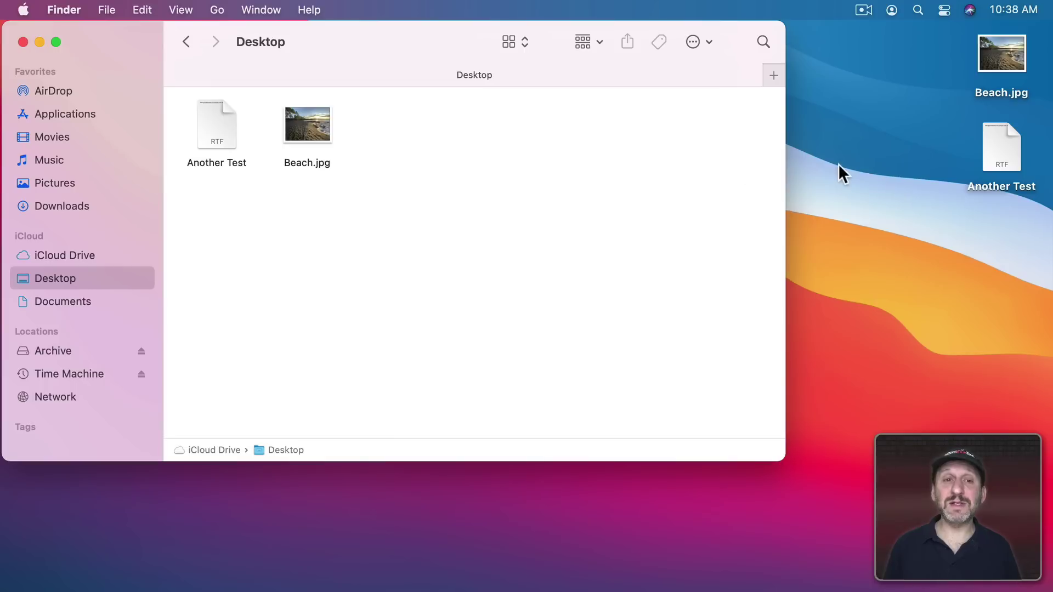
Step: Rename the Another Test file to Test
{"action": "left_click", "coordinate": [228, 163]}
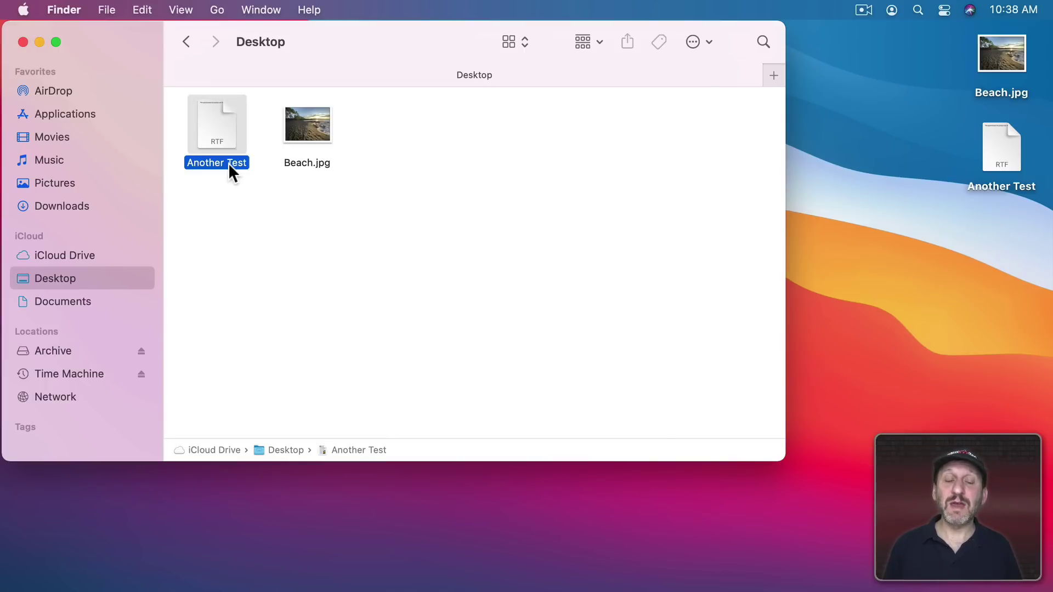
{"action": "key", "text": "Return"}
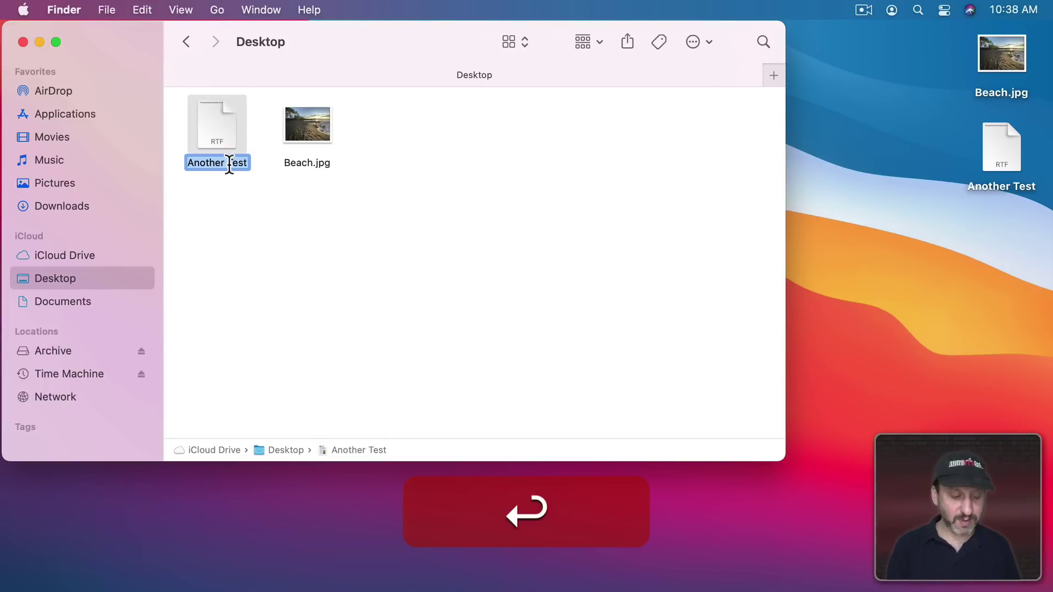
{"action": "type", "text": "Test"}
{"action": "key", "text": "Return"}
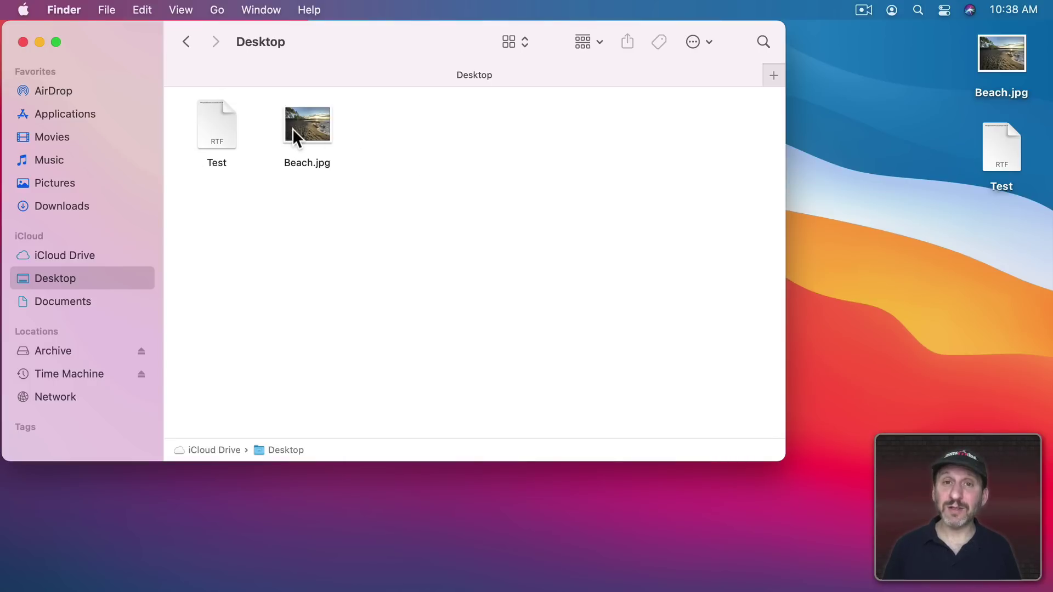
{"action": "left_click", "coordinate": [504, 40]}
{"action": "left_click", "coordinate": [508, 63]}
{"action": "left_click", "coordinate": [510, 41]}
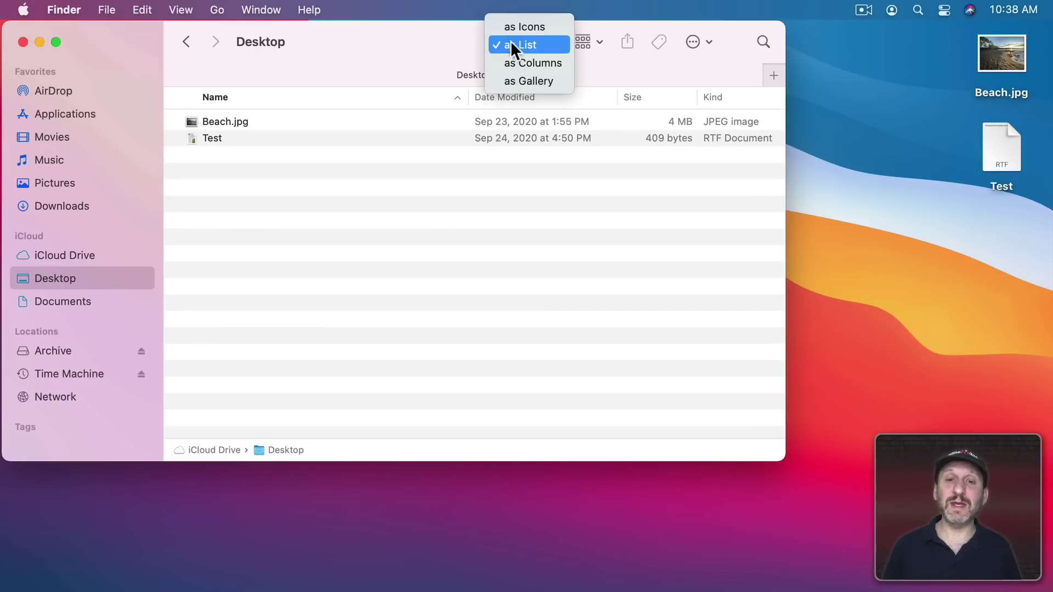
{"action": "left_click", "coordinate": [520, 63]}
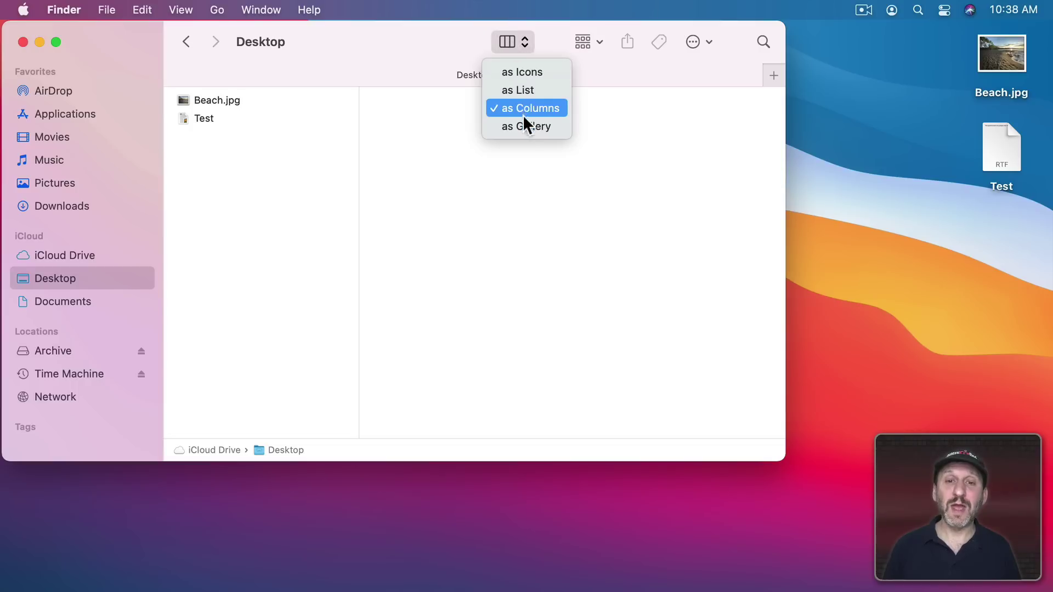
{"action": "left_click", "coordinate": [524, 121]}
{"action": "left_click", "coordinate": [514, 46]}
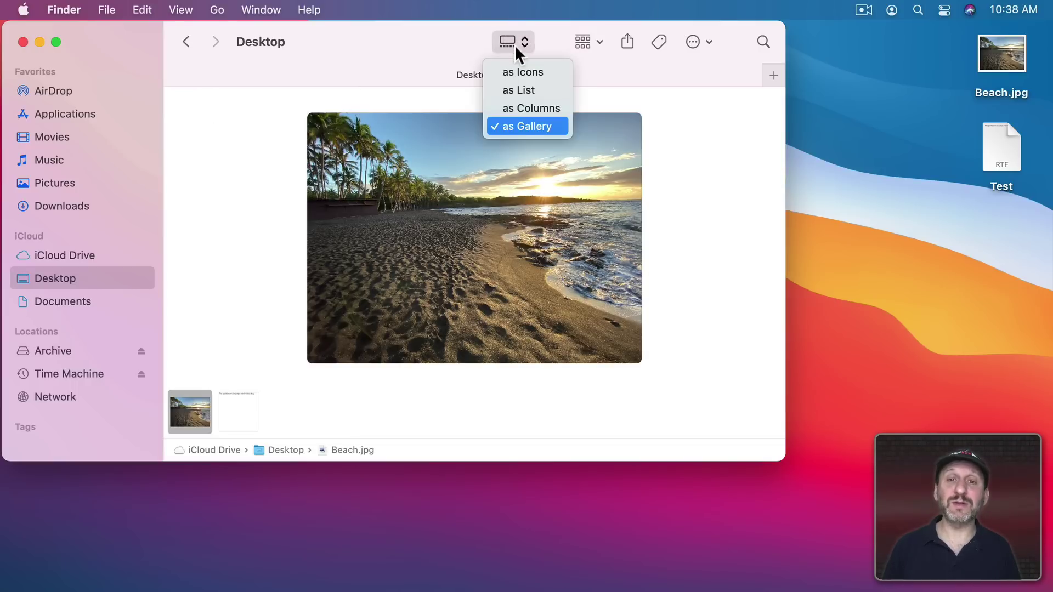
{"action": "left_click", "coordinate": [518, 69]}
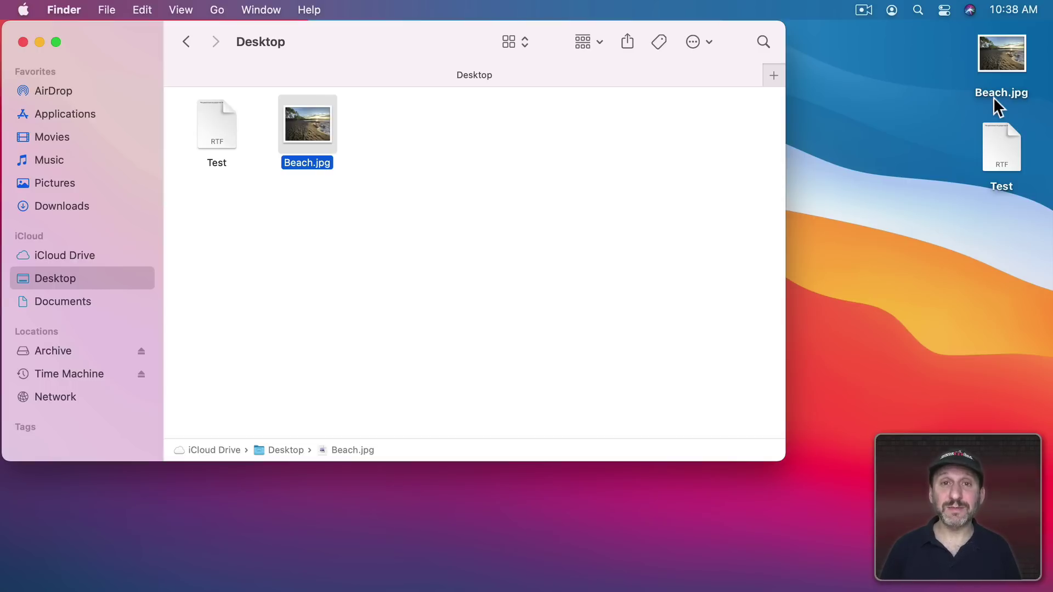
Step: Rearrange Test and Beach.jpg freely in the window, Test above and right of Beach.jpg
{"action": "left_click", "coordinate": [433, 202]}
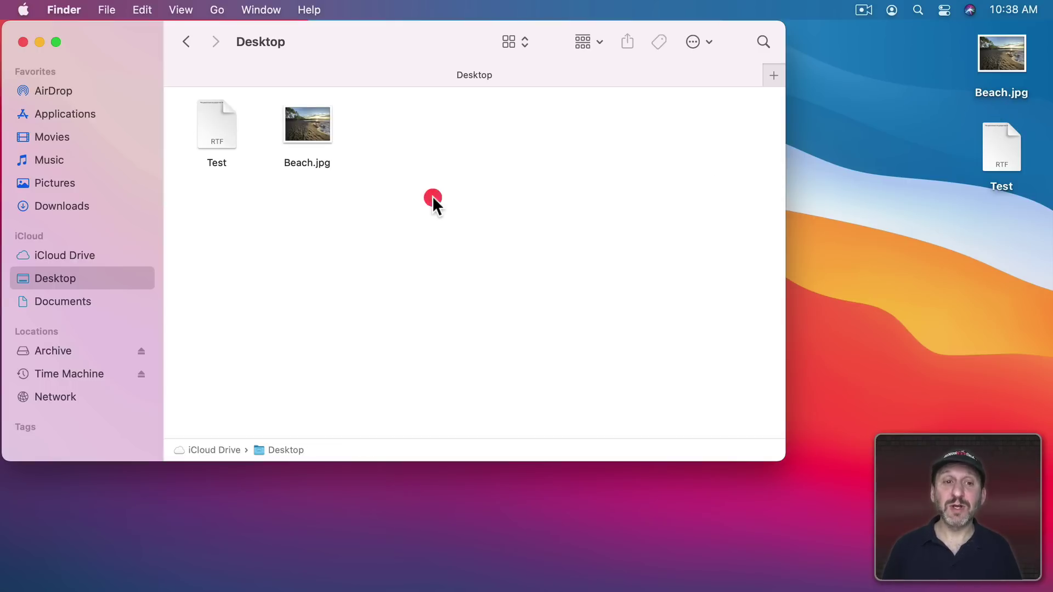
{"action": "left_click_drag", "start_coordinate": [206, 141], "coordinate": [392, 298]}
{"action": "left_click_drag", "start_coordinate": [301, 164], "coordinate": [263, 292]}
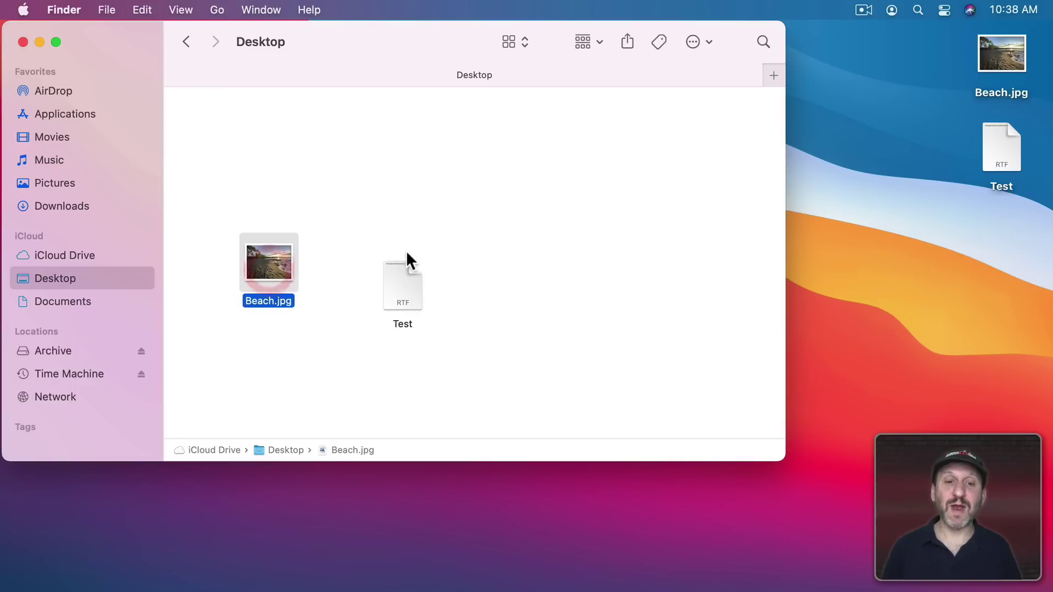
{"action": "mouse_move", "coordinate": [402, 288]}
{"action": "left_mouse_down"}
{"action": "mouse_move", "coordinate": [369, 171]}
{"action": "mouse_move", "coordinate": [360, 169]}
{"action": "left_mouse_up"}
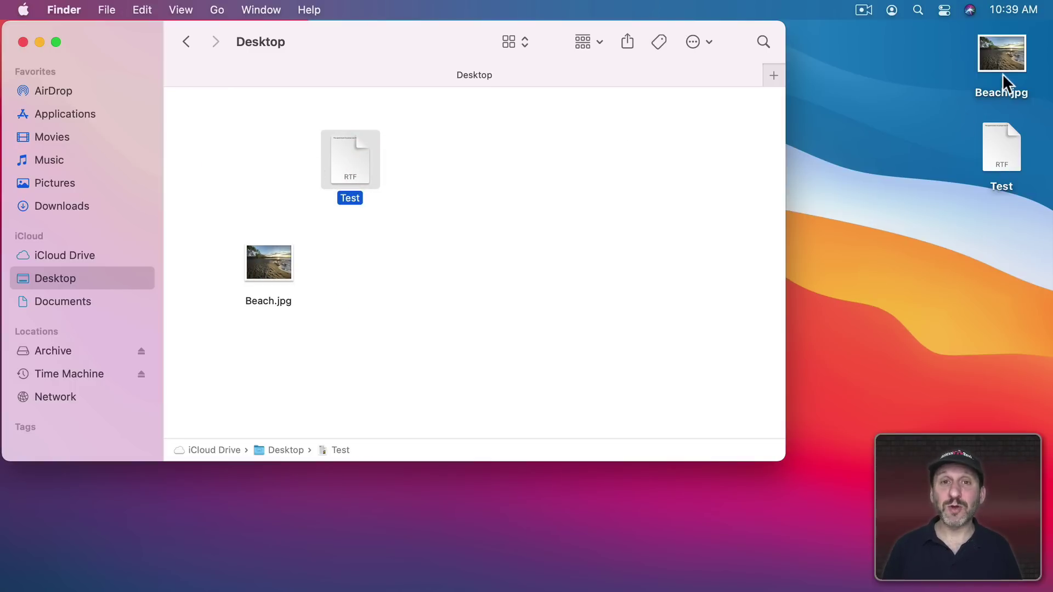
Step: Move the desktop Test and Beach.jpg icons further left, Beach.jpg above Test
{"action": "left_click", "coordinate": [1003, 170]}
{"action": "left_click_drag", "start_coordinate": [1000, 152], "coordinate": [919, 191]}
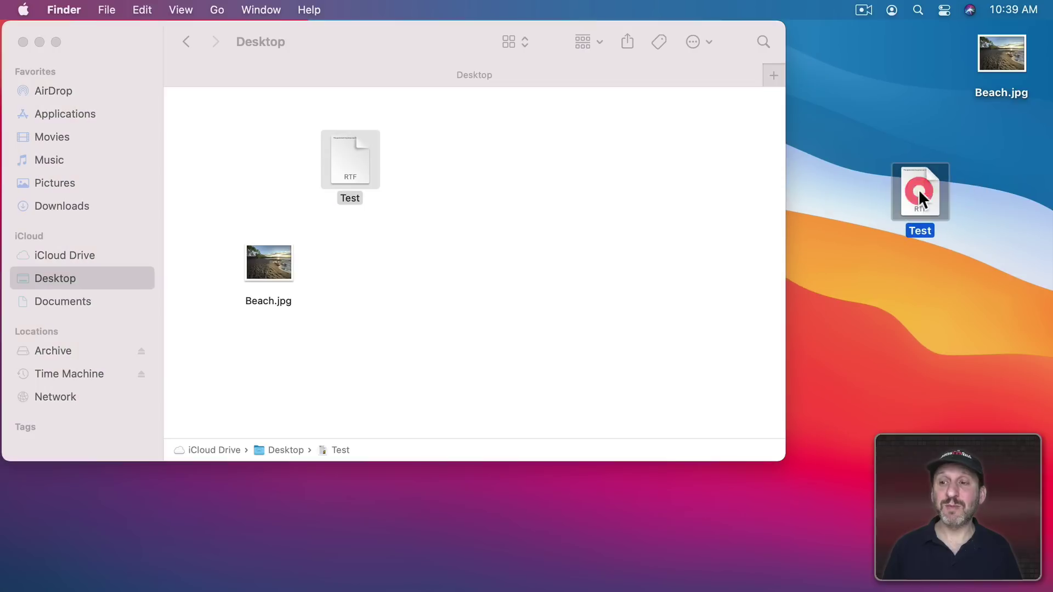
{"action": "left_click_drag", "start_coordinate": [997, 48], "coordinate": [921, 87]}
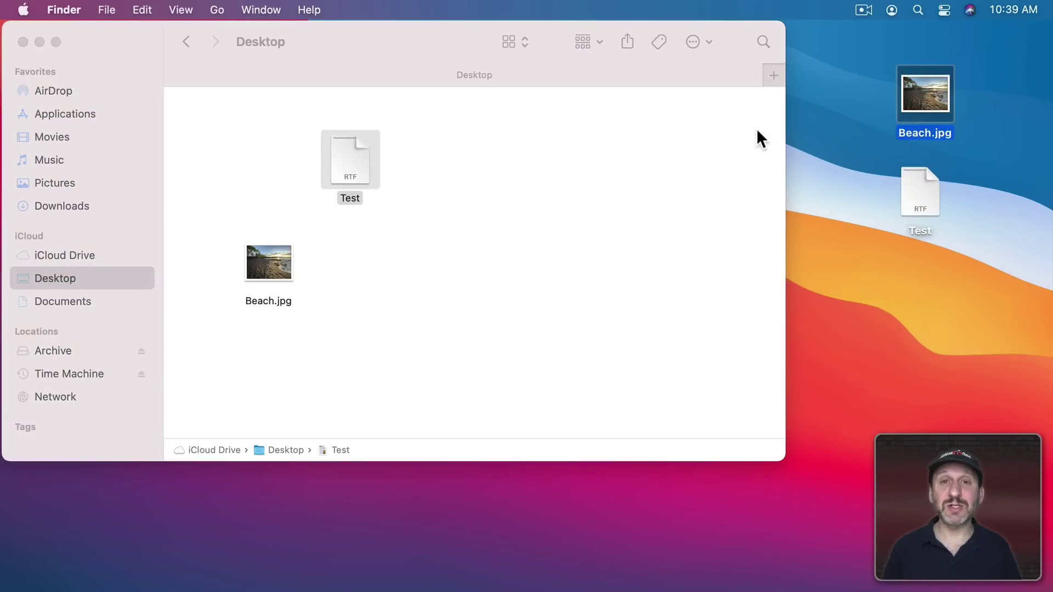
Step: Clean up the Desktop folder window's icons into a row by name
{"action": "left_click", "coordinate": [247, 147]}
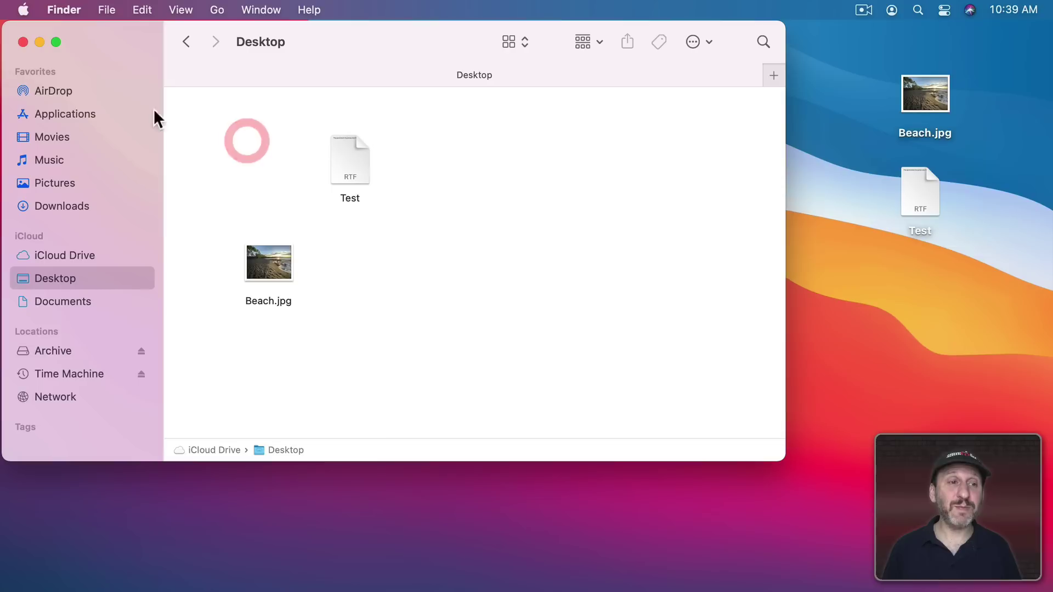
{"action": "left_click", "coordinate": [169, 10]}
{"action": "mouse_move", "coordinate": [199, 170]}
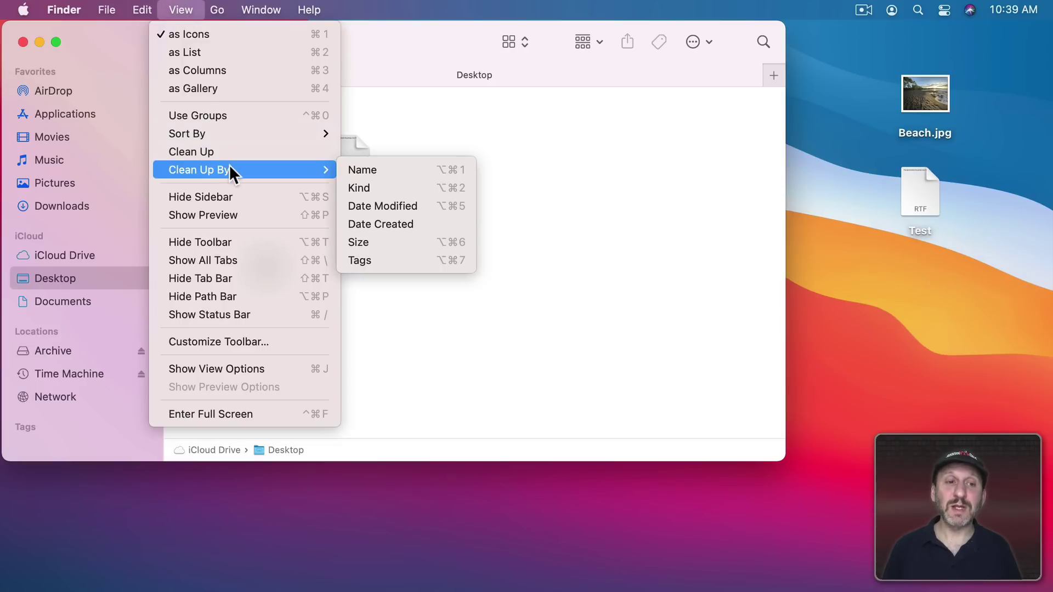
{"action": "left_click", "coordinate": [358, 164]}
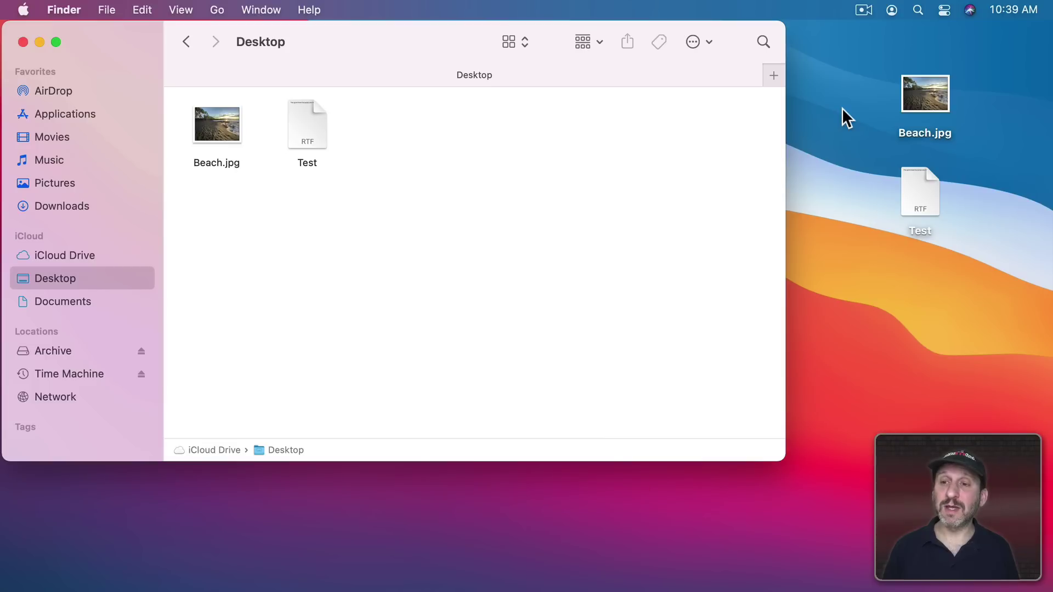
{"action": "key", "text": "ctrl"}
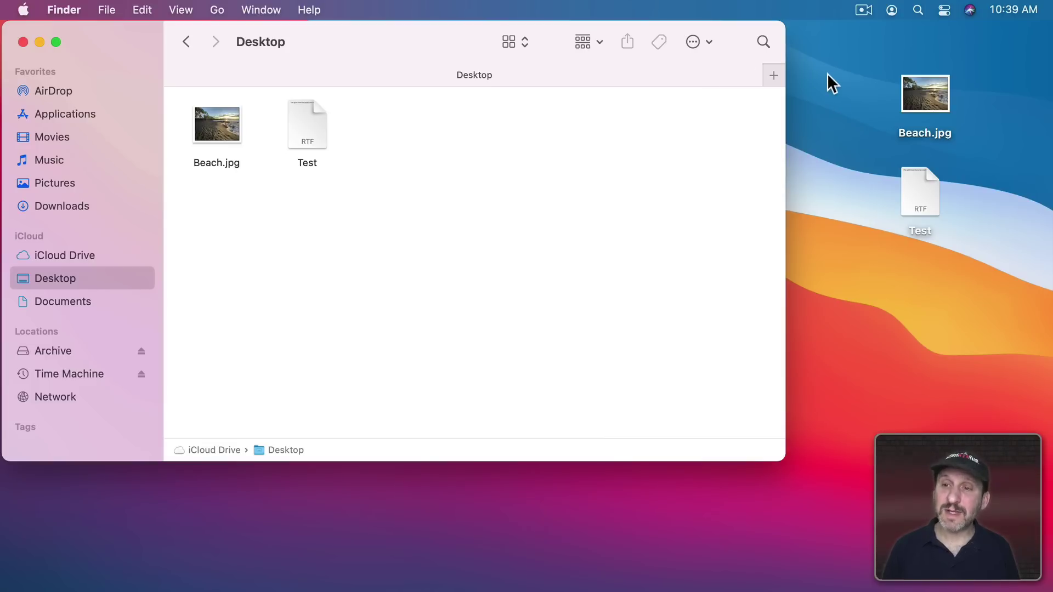
Step: Clean up the desktop's own icons by name into a tidy column
{"action": "left_click", "coordinate": [827, 73]}
{"action": "left_click", "coordinate": [175, 9]}
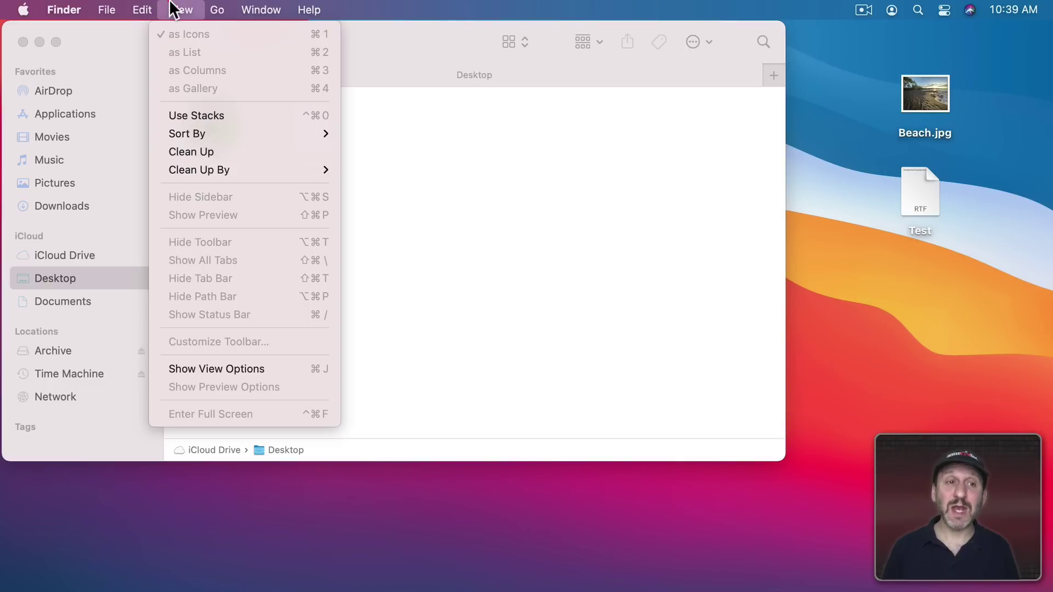
{"action": "mouse_move", "coordinate": [199, 169]}
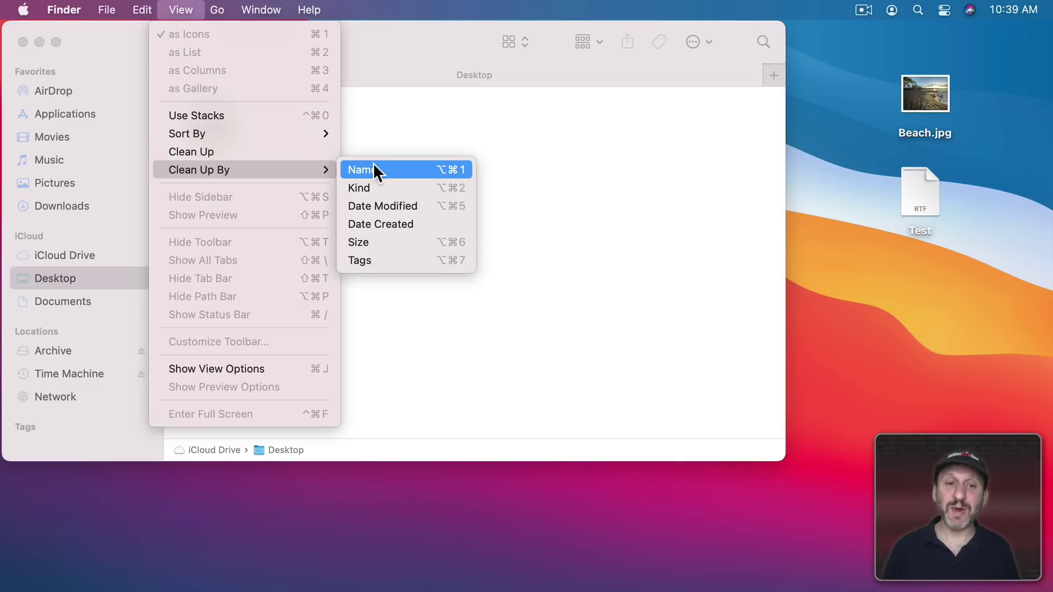
{"action": "left_click", "coordinate": [373, 168]}
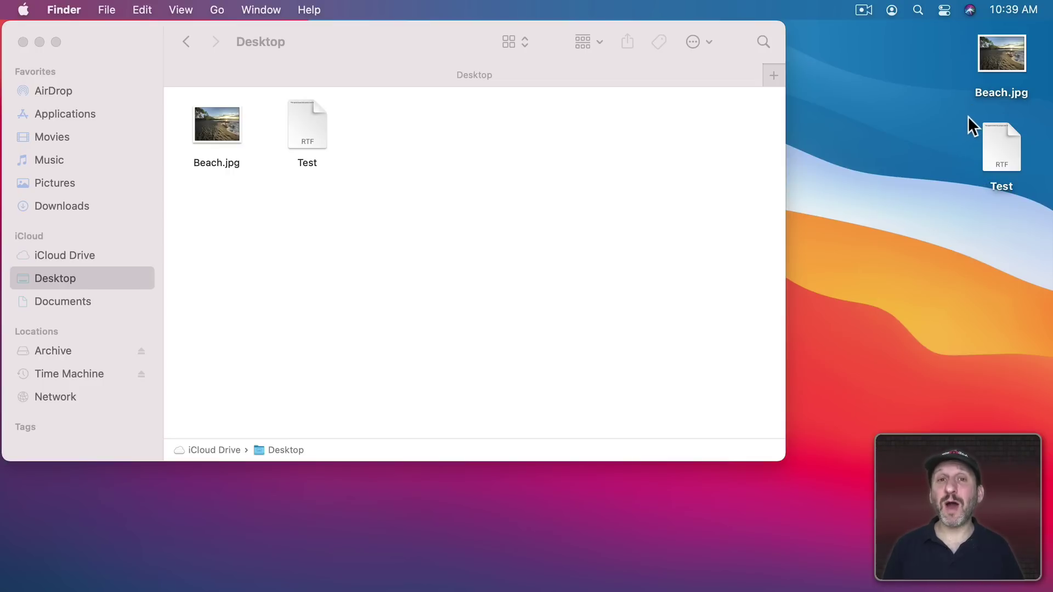
{"action": "left_click", "coordinate": [66, 11]}
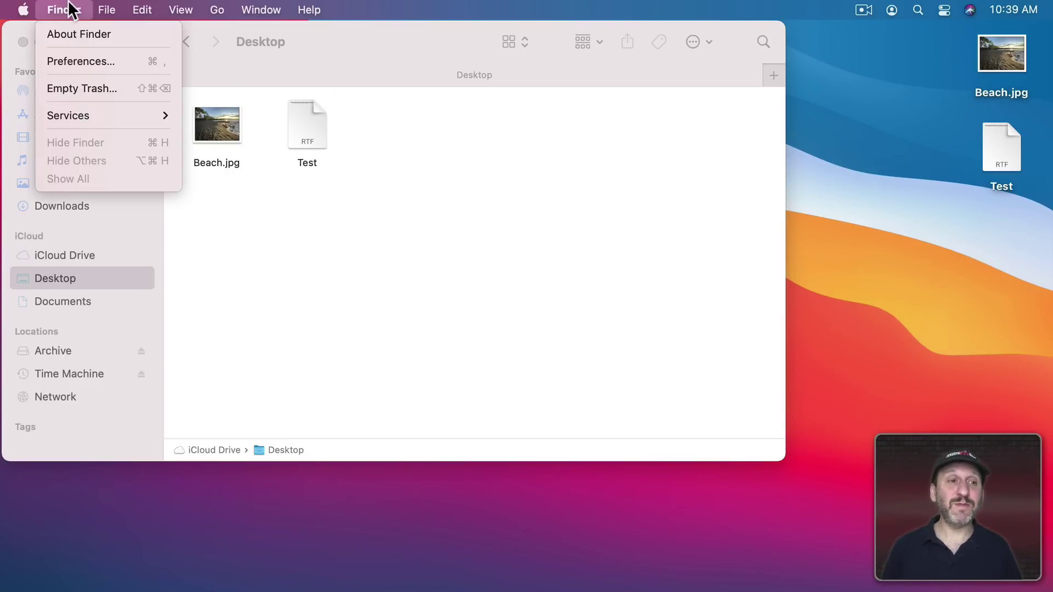
{"action": "left_click", "coordinate": [92, 59]}
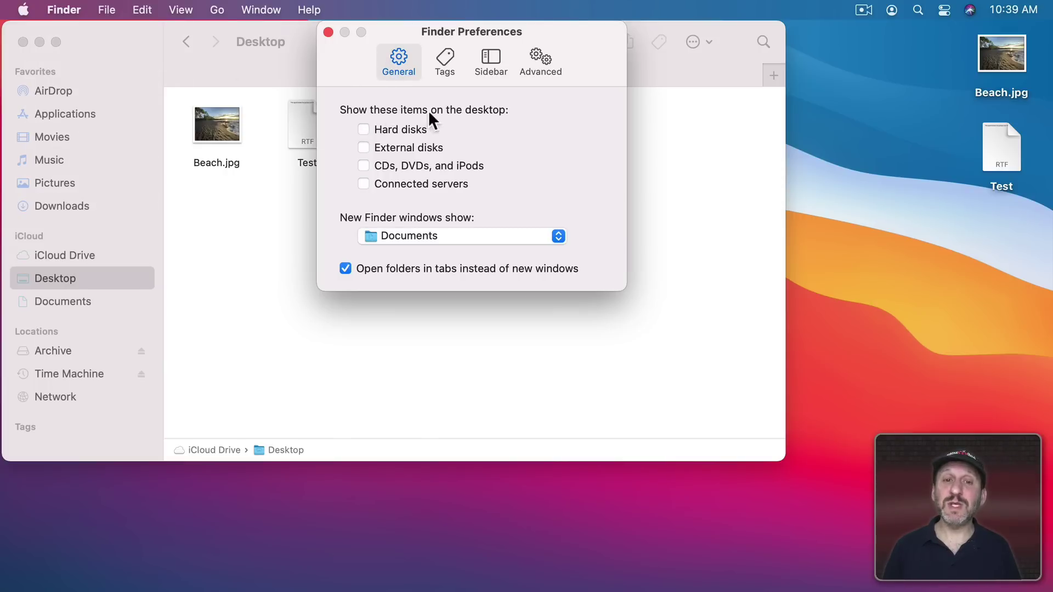
{"action": "left_click", "coordinate": [363, 130]}
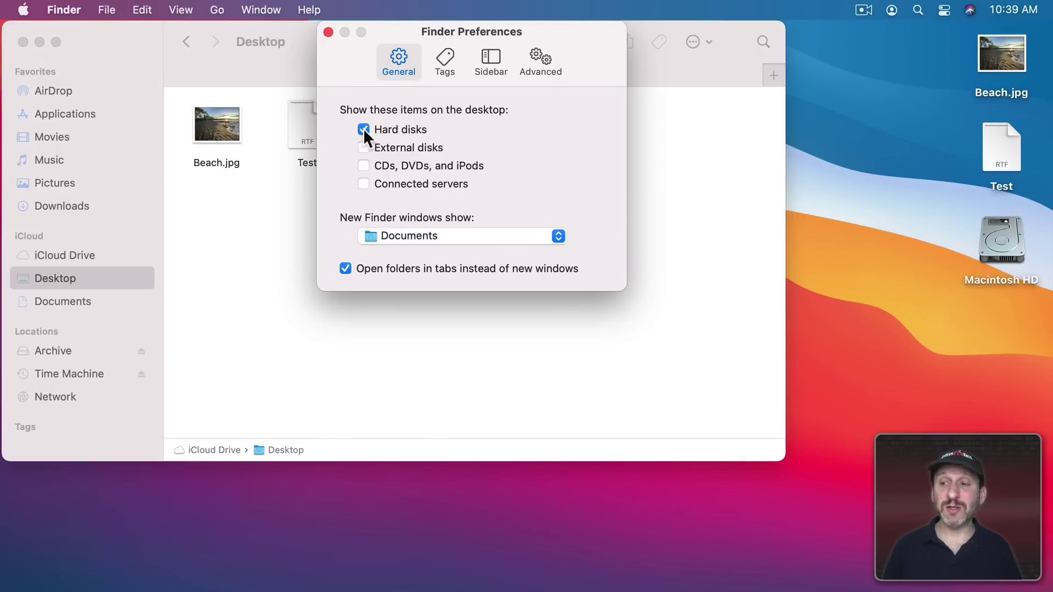
{"action": "left_click", "coordinate": [363, 148]}
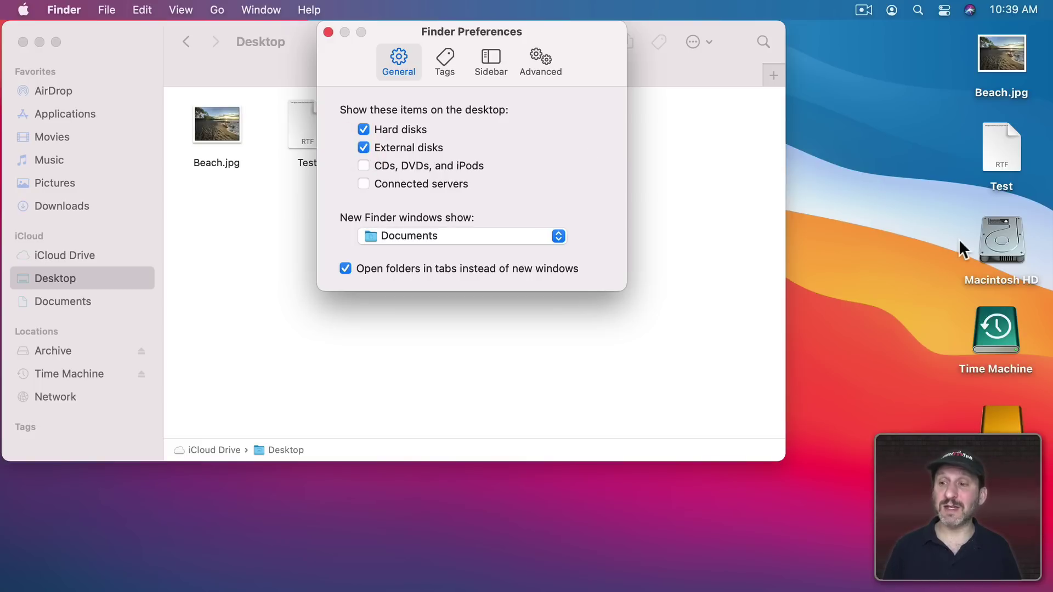
{"action": "mouse_move", "coordinate": [563, 37]}
{"action": "left_mouse_down"}
{"action": "mouse_move", "coordinate": [765, 159]}
{"action": "mouse_move", "coordinate": [836, 302]}
{"action": "left_mouse_up"}
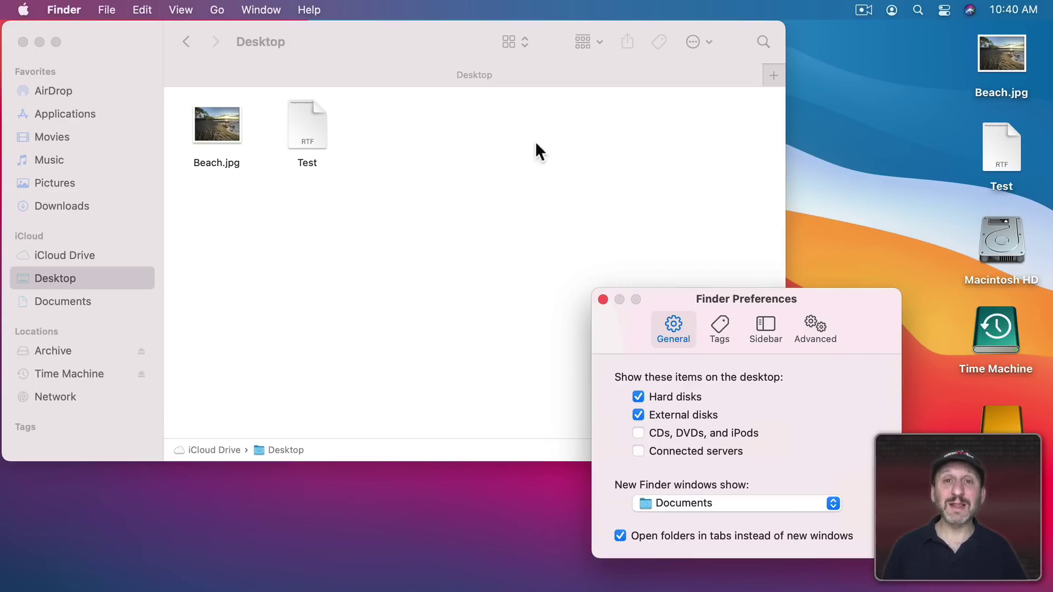
{"action": "left_click_drag", "start_coordinate": [672, 310], "coordinate": [340, 80]}
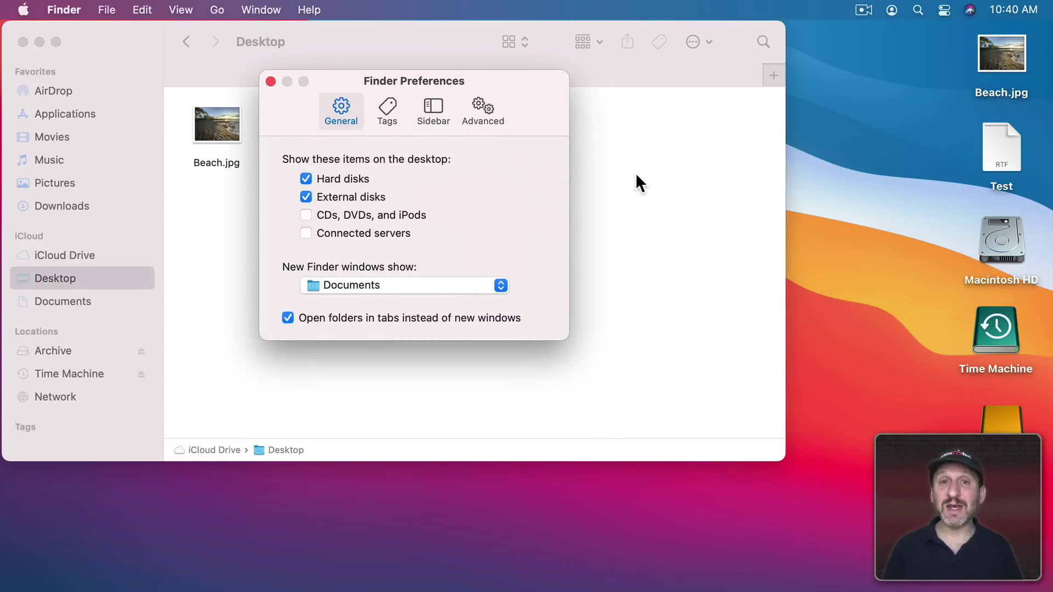
{"action": "left_click", "coordinate": [305, 179]}
{"action": "left_click", "coordinate": [305, 197]}
{"action": "key", "text": "super+w"}
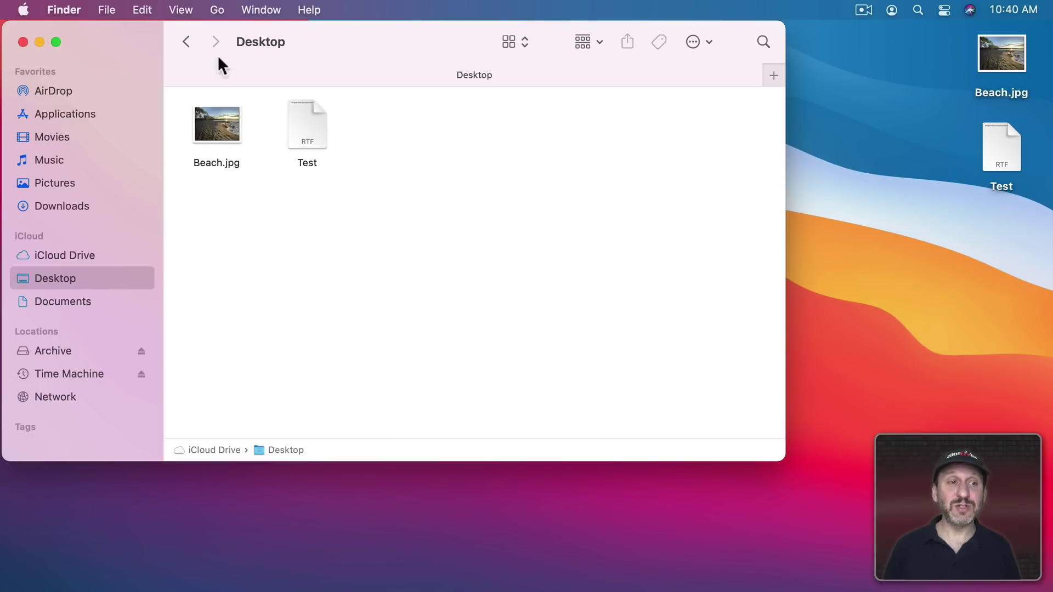
Step: In the Desktop folder's view options, try label text size 13 and return it to 12
{"action": "left_click", "coordinate": [177, 8]}
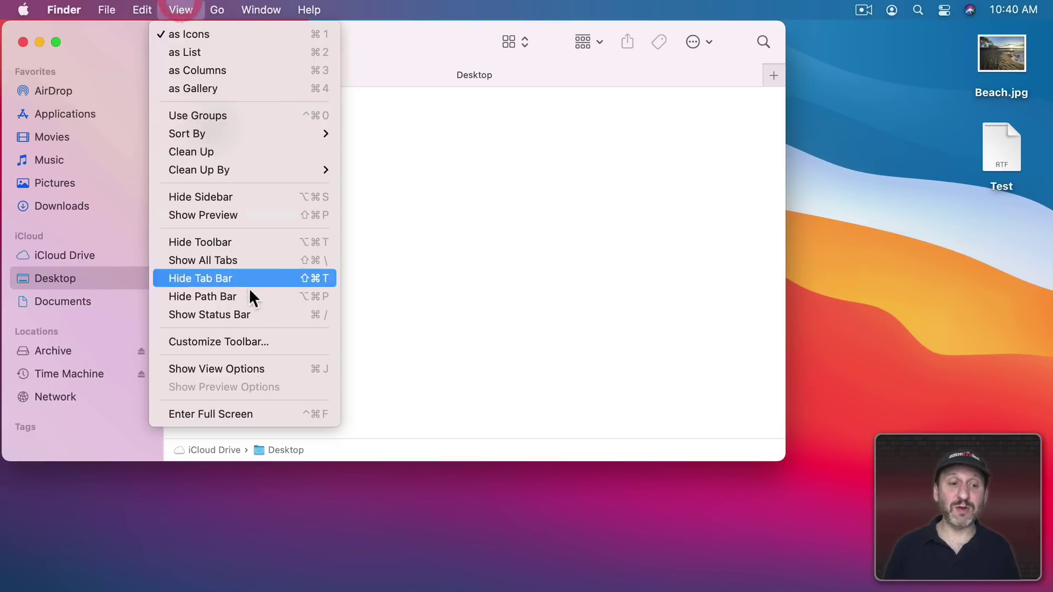
{"action": "left_click", "coordinate": [255, 368]}
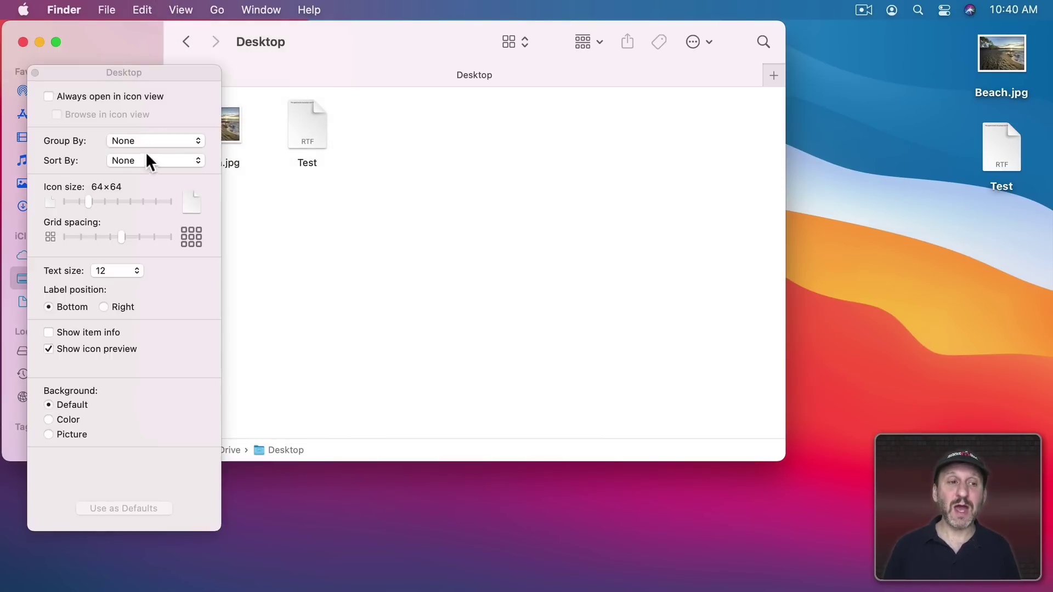
{"action": "left_click_drag", "start_coordinate": [116, 77], "coordinate": [91, 64]}
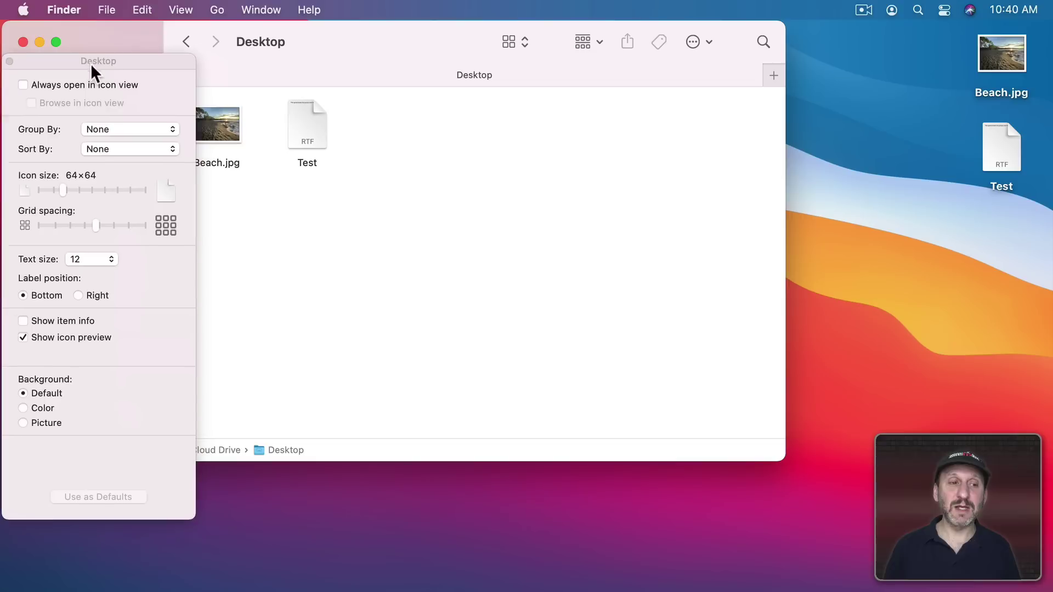
{"action": "left_click", "coordinate": [98, 263]}
{"action": "left_click", "coordinate": [94, 277]}
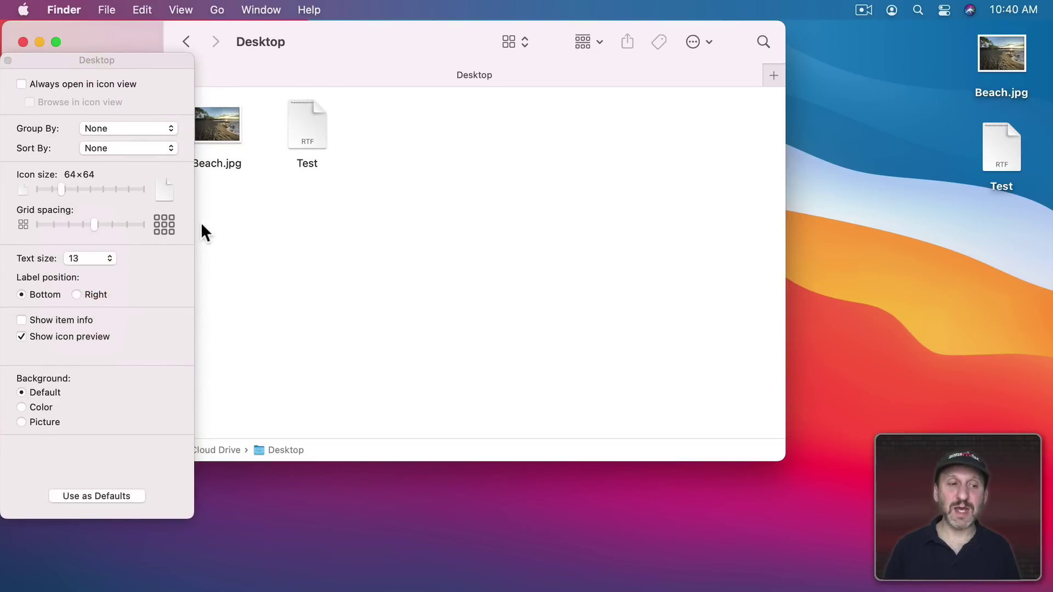
{"action": "left_click", "coordinate": [92, 261]}
{"action": "left_click", "coordinate": [91, 244]}
{"action": "left_click", "coordinate": [57, 336]}
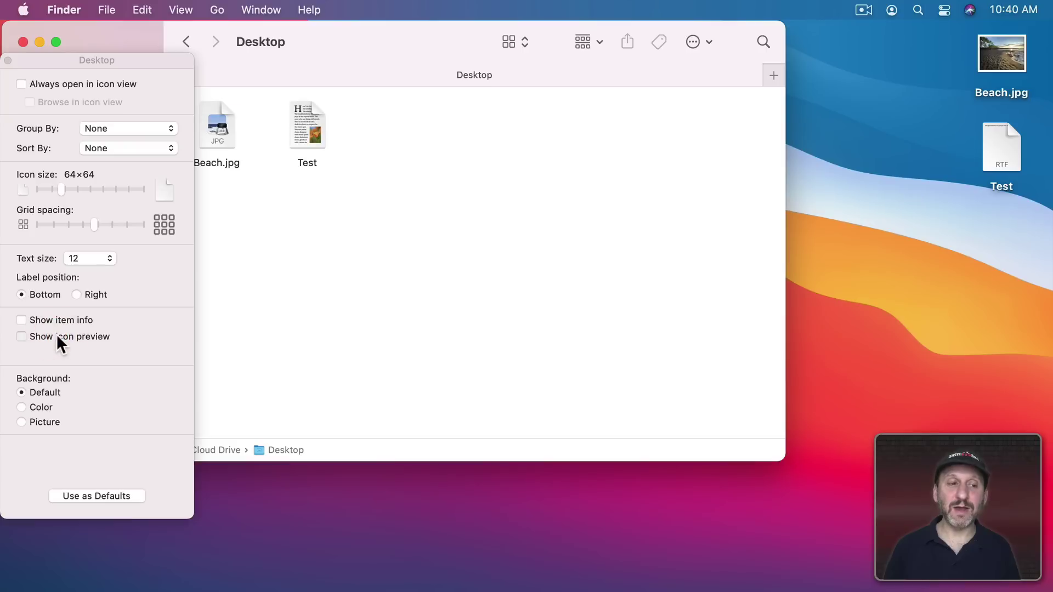
Step: Try labels on the right for window and desktop icons, restore them below, and hide item info
{"action": "left_click", "coordinate": [88, 294]}
{"action": "left_click", "coordinate": [52, 298]}
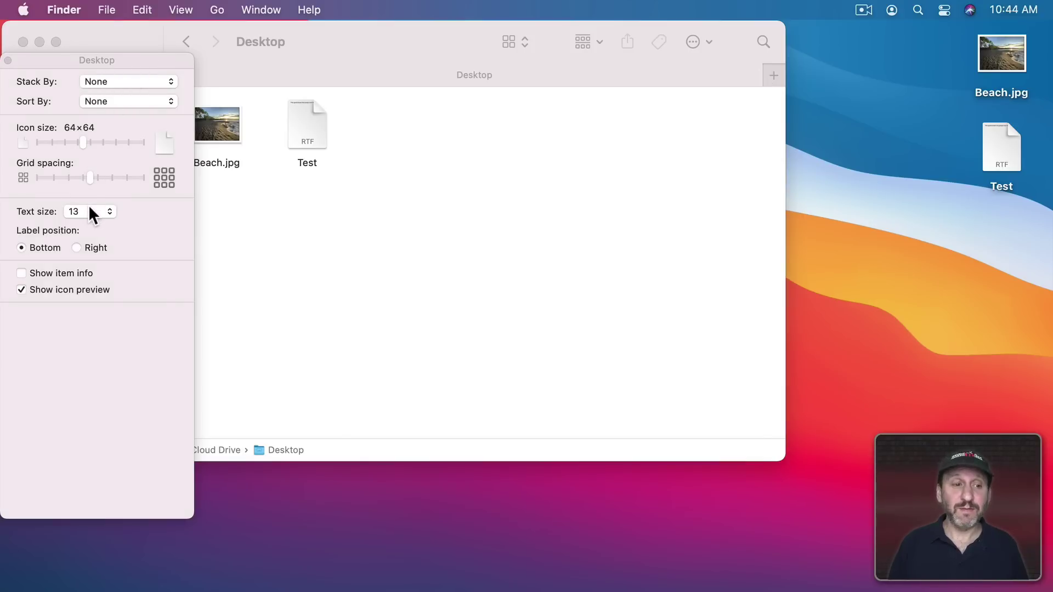
{"action": "left_click", "coordinate": [77, 249]}
{"action": "left_click", "coordinate": [35, 246]}
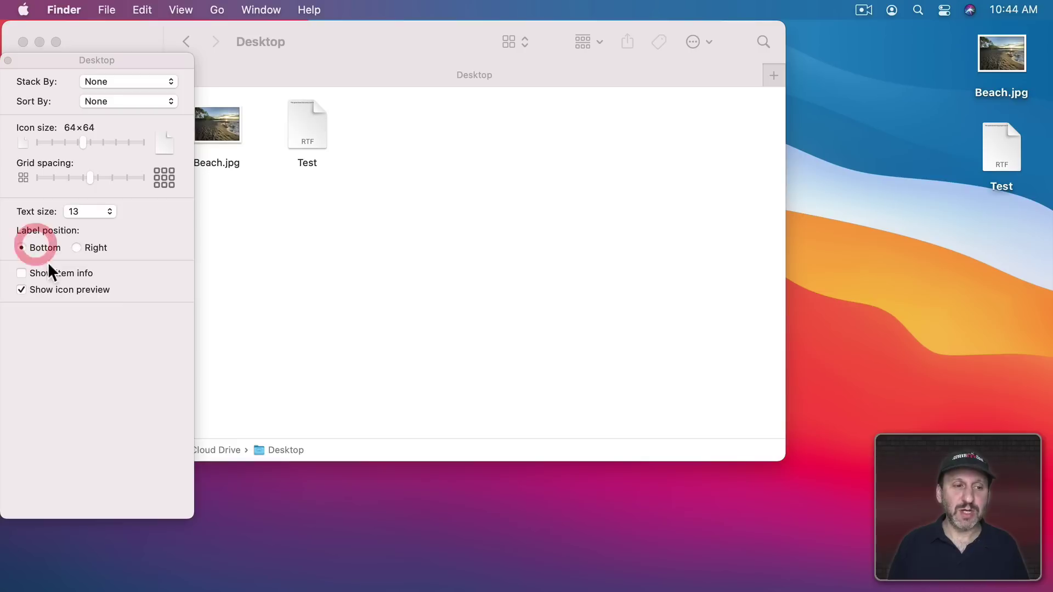
{"action": "left_click", "coordinate": [54, 272]}
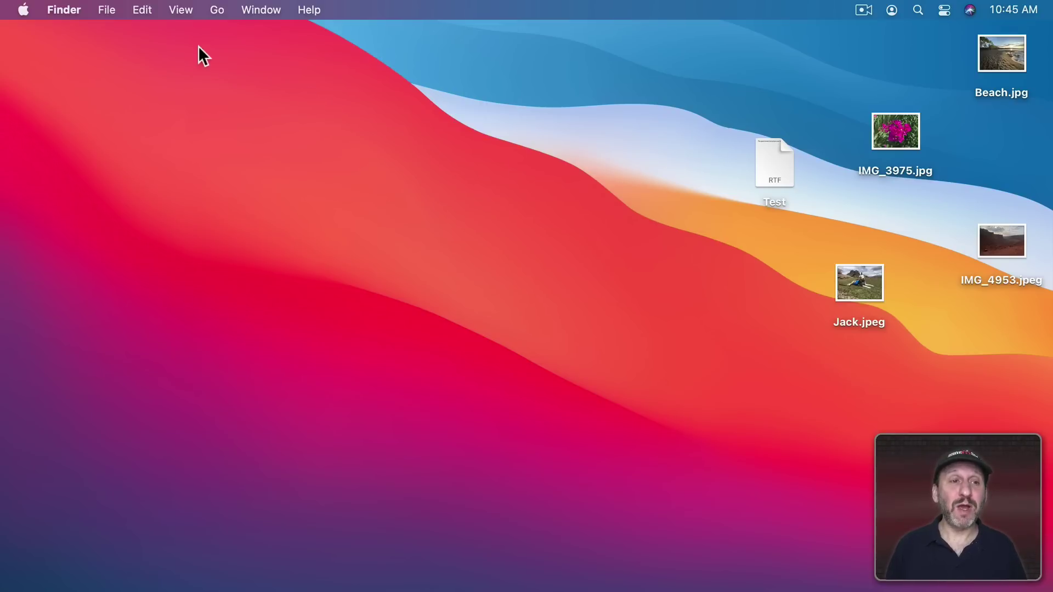
Step: Turn on desktop stacks and expand then collapse the Images stack
{"action": "left_click", "coordinate": [181, 10]}
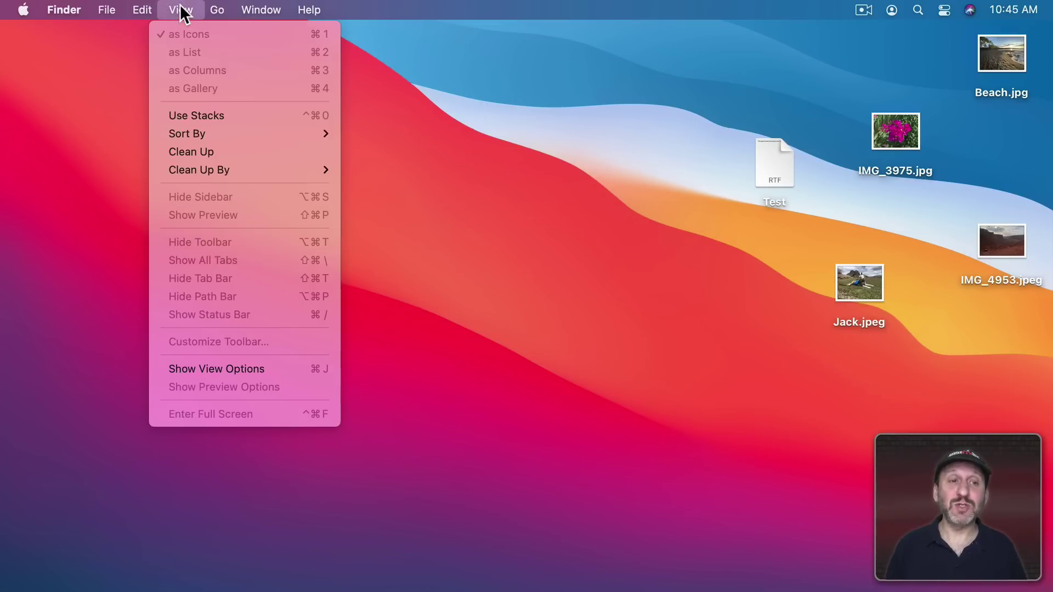
{"action": "left_click", "coordinate": [213, 119]}
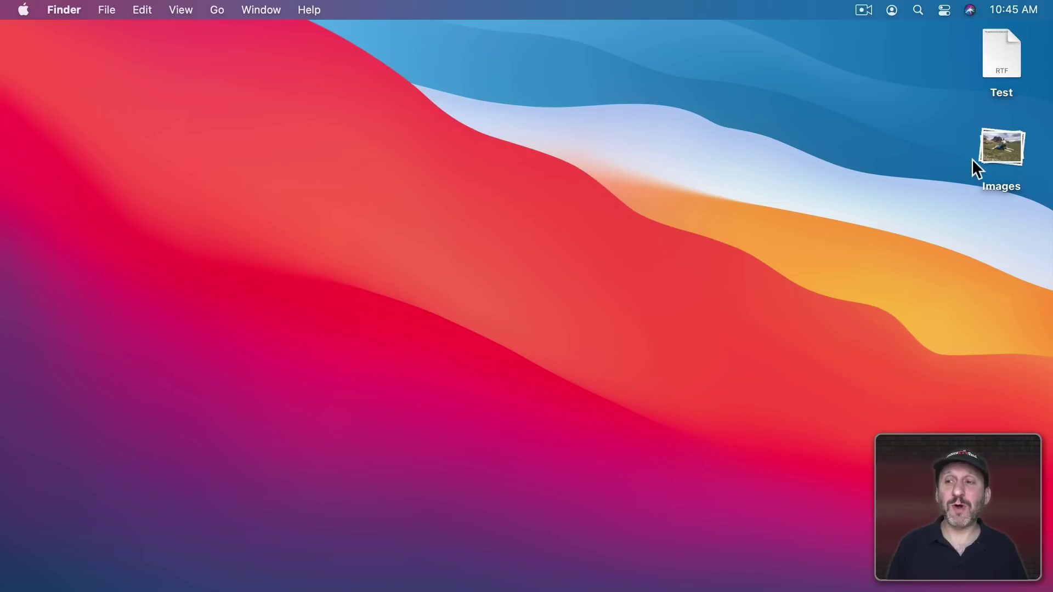
{"action": "left_click", "coordinate": [996, 151]}
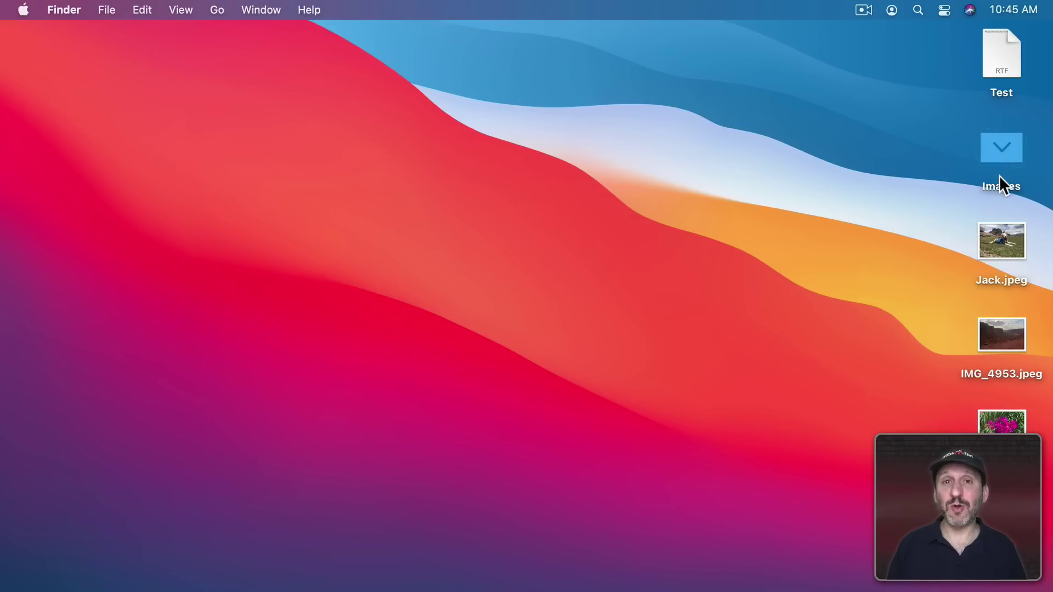
{"action": "left_click", "coordinate": [1003, 147]}
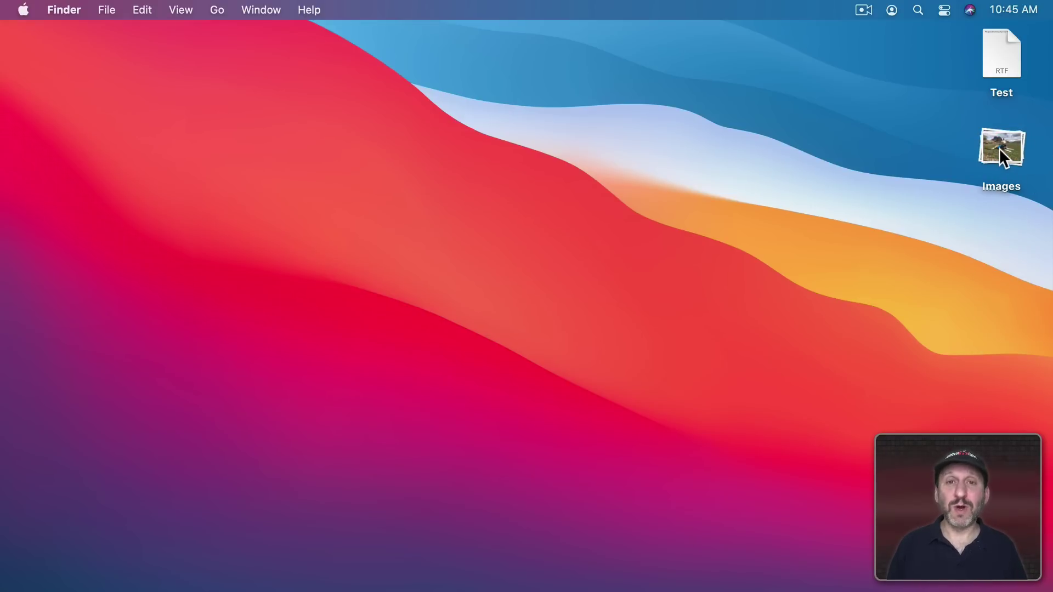
Step: Group the desktop stacks by date last opened
{"action": "left_click", "coordinate": [181, 9]}
{"action": "mouse_move", "coordinate": [210, 133]}
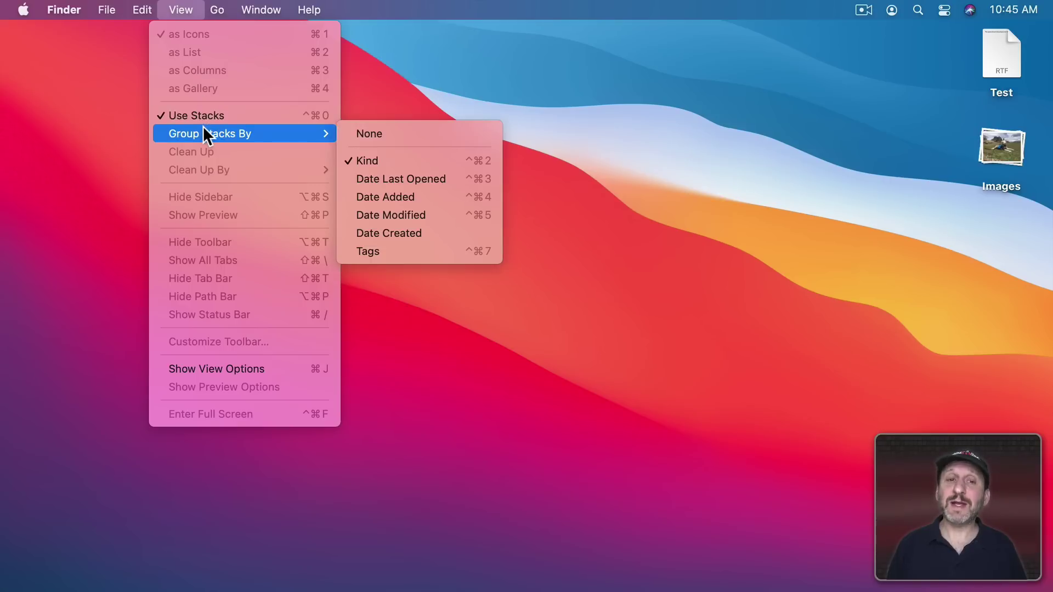
{"action": "left_click", "coordinate": [396, 177]}
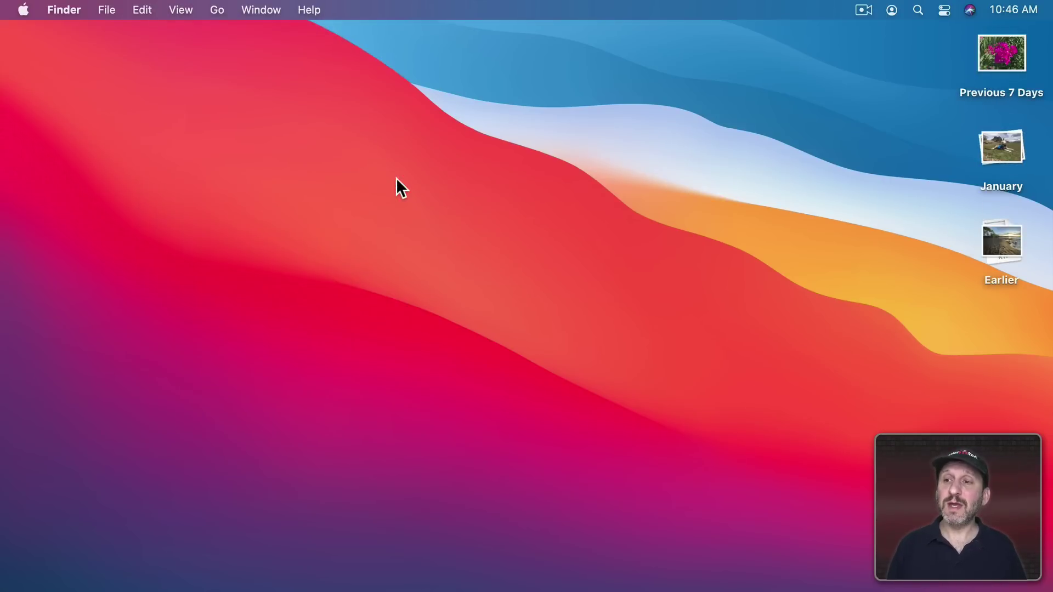
{"action": "left_click", "coordinate": [162, 8]}
{"action": "mouse_move", "coordinate": [210, 133]}
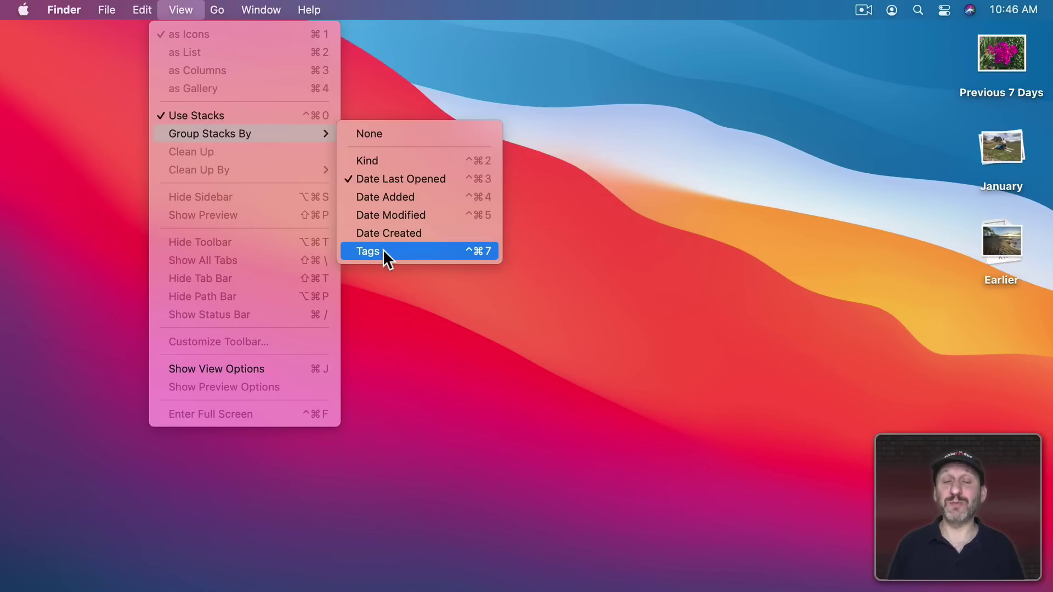
Step: Uncheck Use Stacks so the files appear individually on the desktop
{"action": "left_click", "coordinate": [228, 115]}
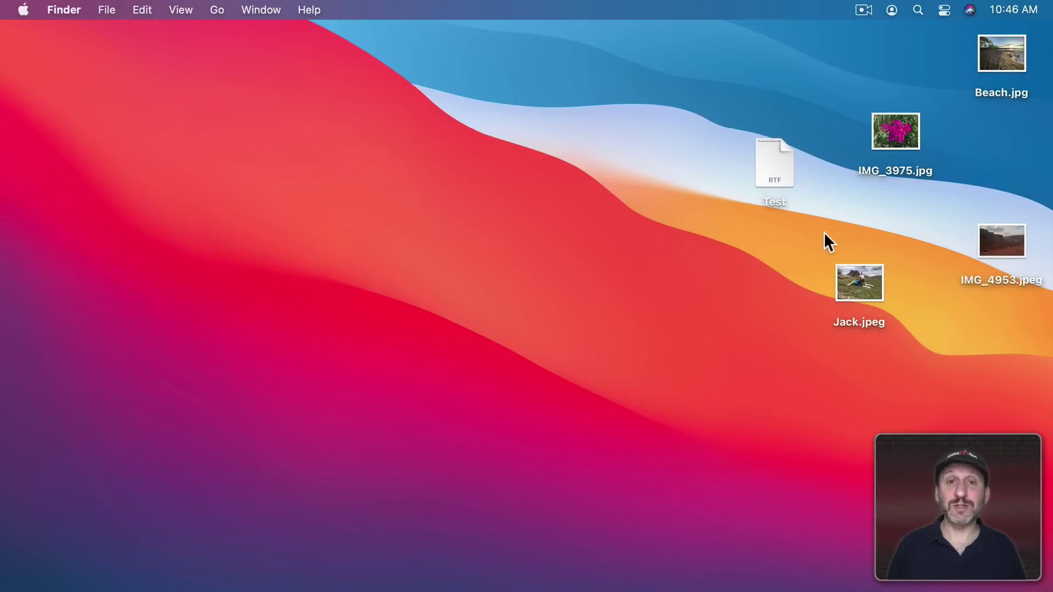